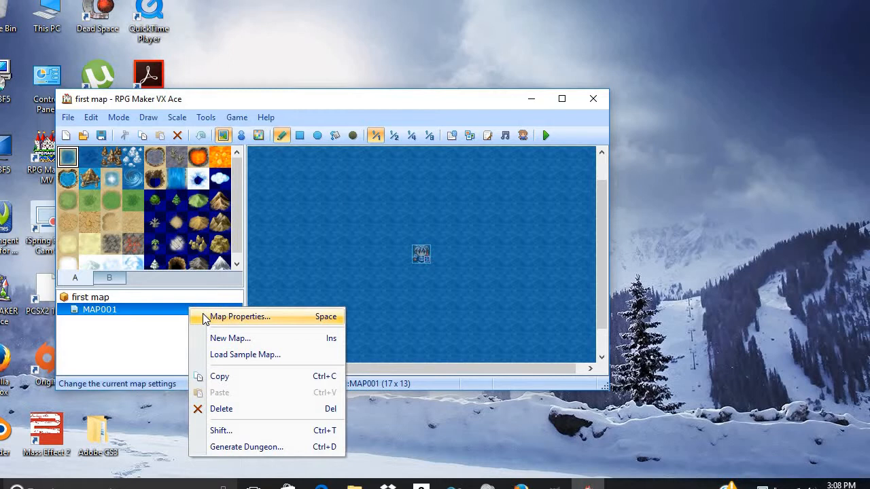
- Set MAP001's tileset to 003:Interior in Map Properties and scroll the tile palette down
left_click(238, 317)
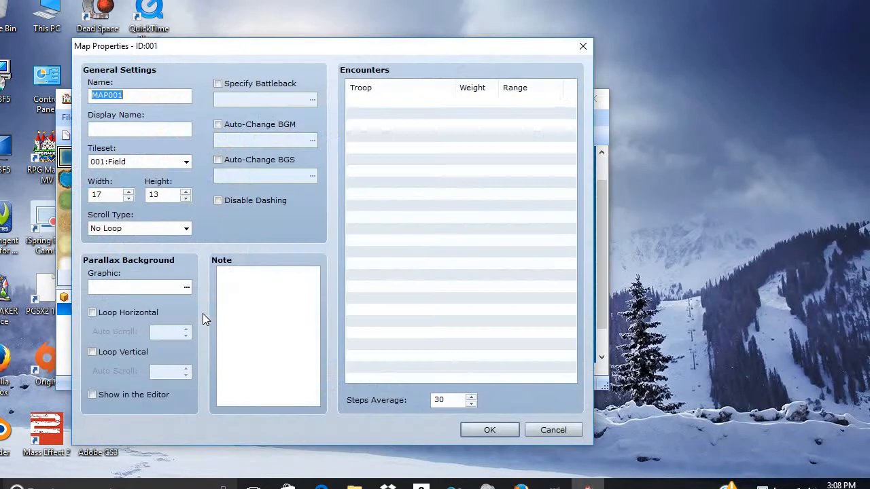
left_click(189, 163)
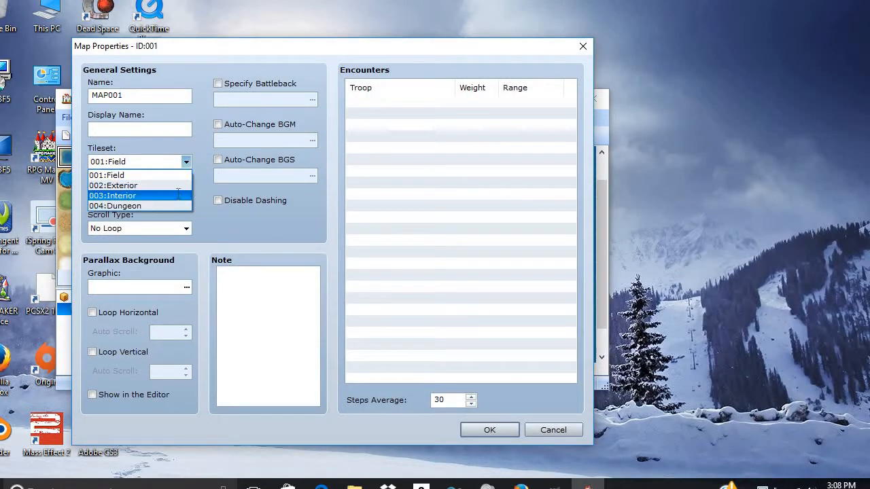
left_click(178, 195)
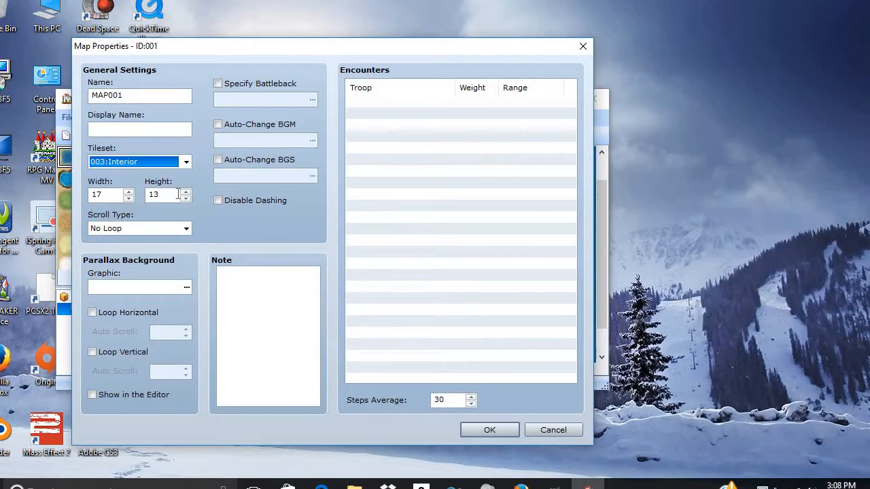
left_click(482, 437)
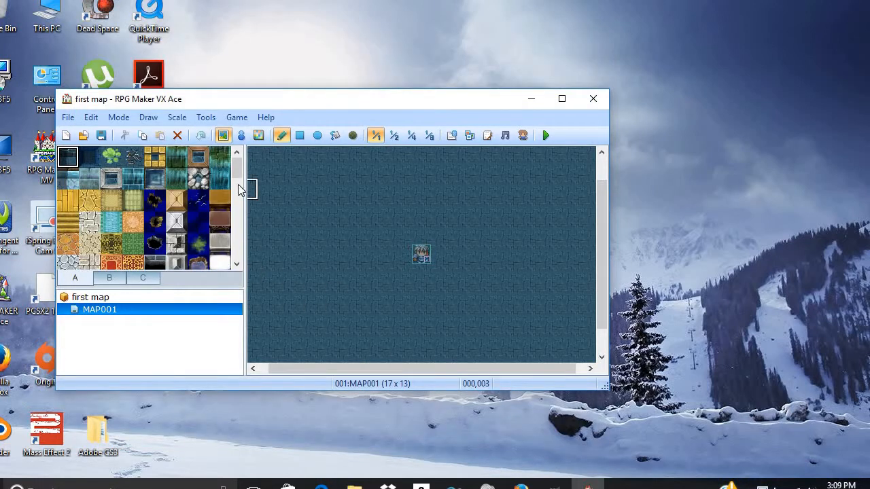
mouse_move(237, 172)
left_mouse_down()
mouse_move(230, 220)
mouse_move(228, 182)
left_mouse_up()
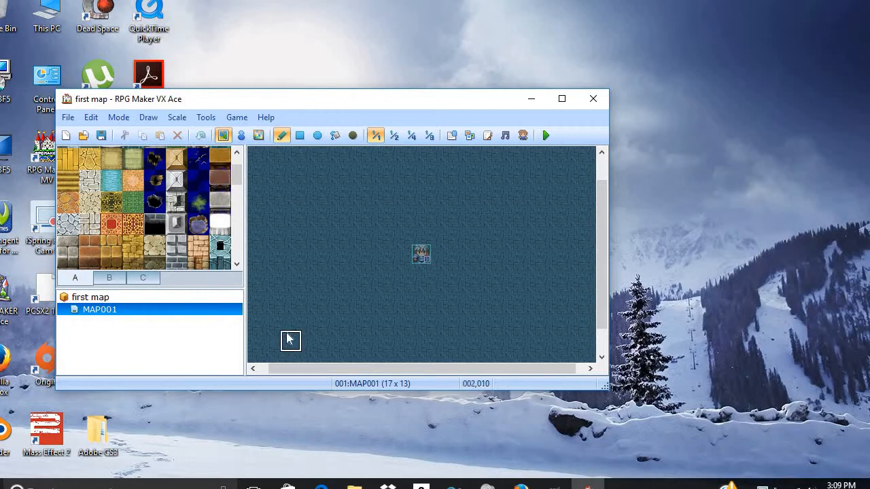
- Enlarge the Keybie Cafe hallway map in the Firefox image results, then return to RPG Maker
left_click(521, 484)
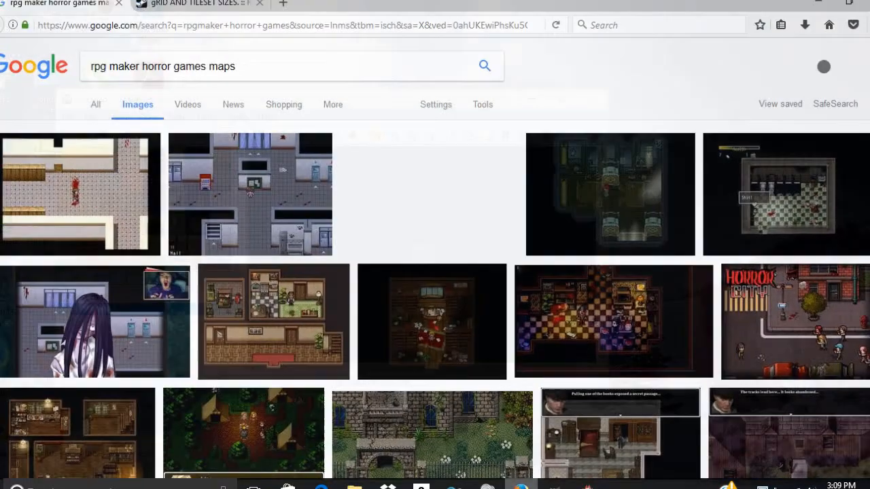
left_click(267, 206)
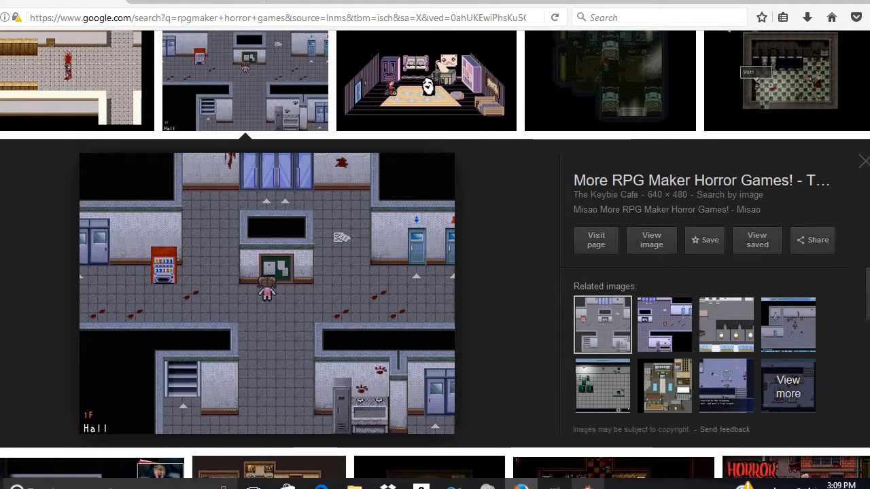
left_click(588, 487)
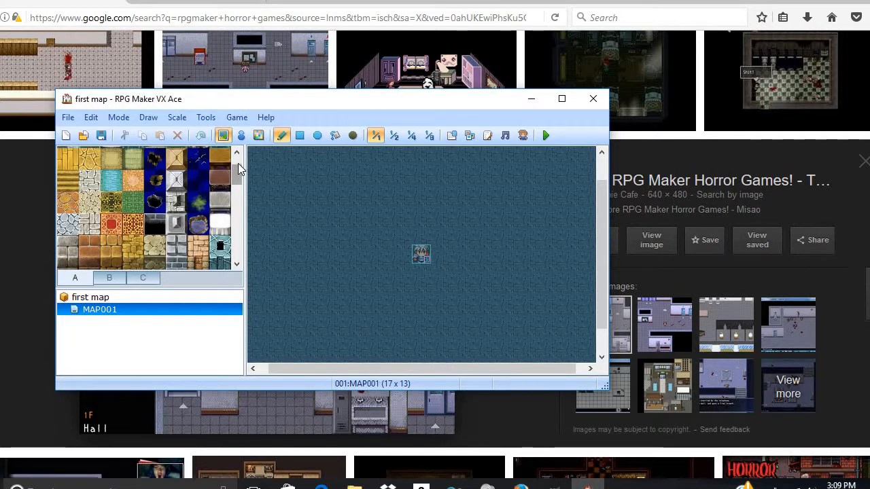
- Select the black Darkness tile from the palette and minimize RPG Maker VX Ace
left_click_drag(238, 166, 227, 190)
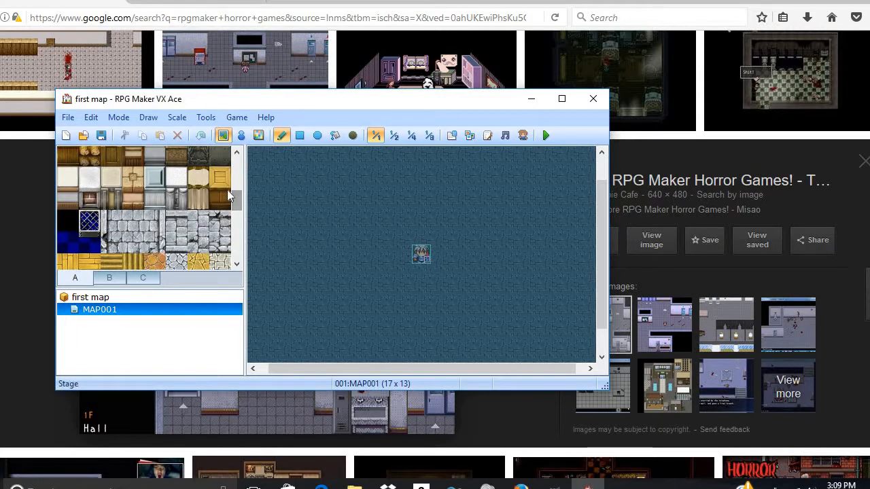
left_click(64, 230)
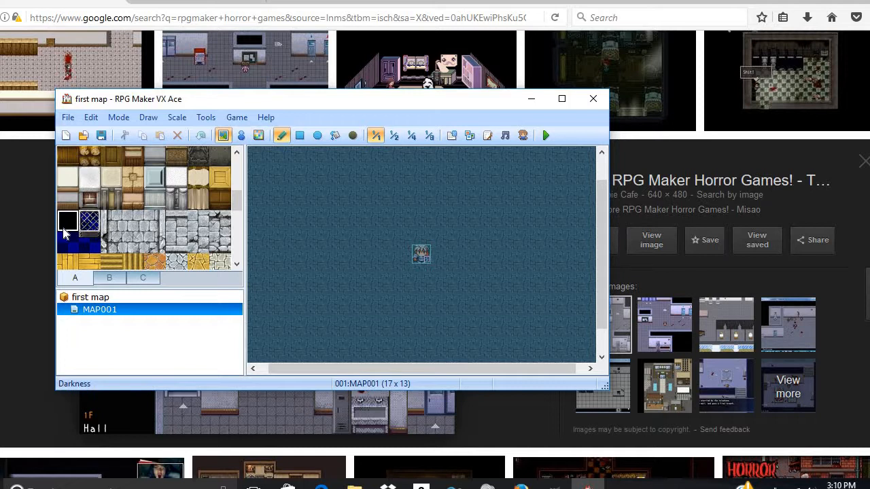
left_click(536, 104)
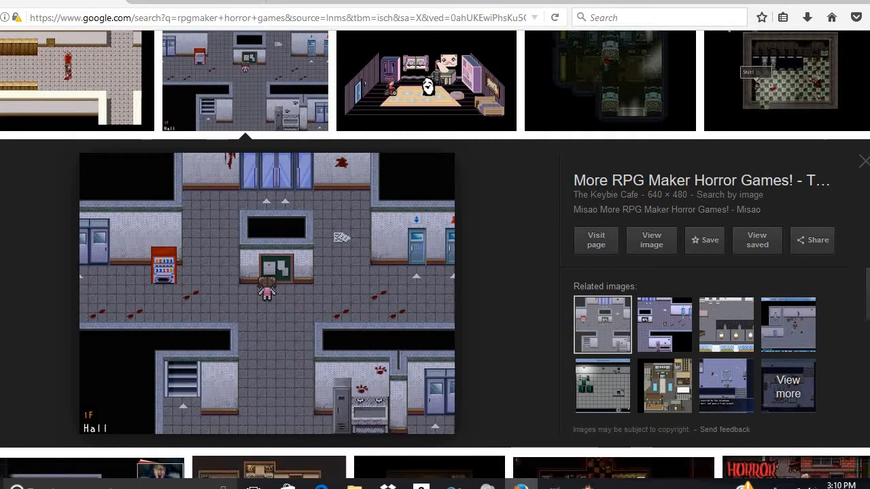
- Minimize Firefox and launch GIMP 2 from the Start menu's Most used list
left_click(821, 1)
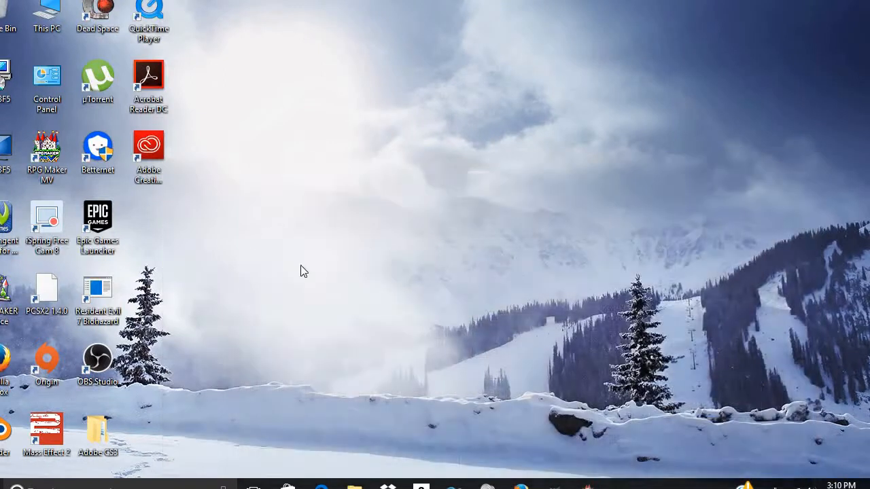
left_click(0, 487)
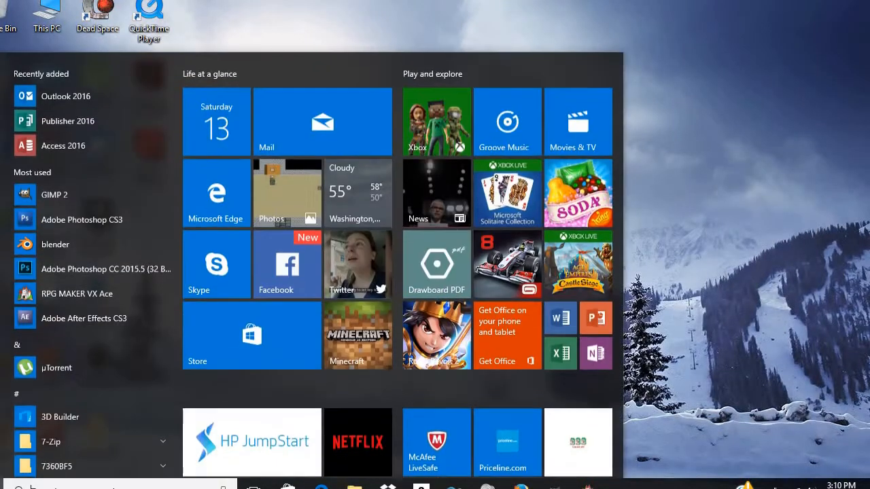
left_click(78, 197)
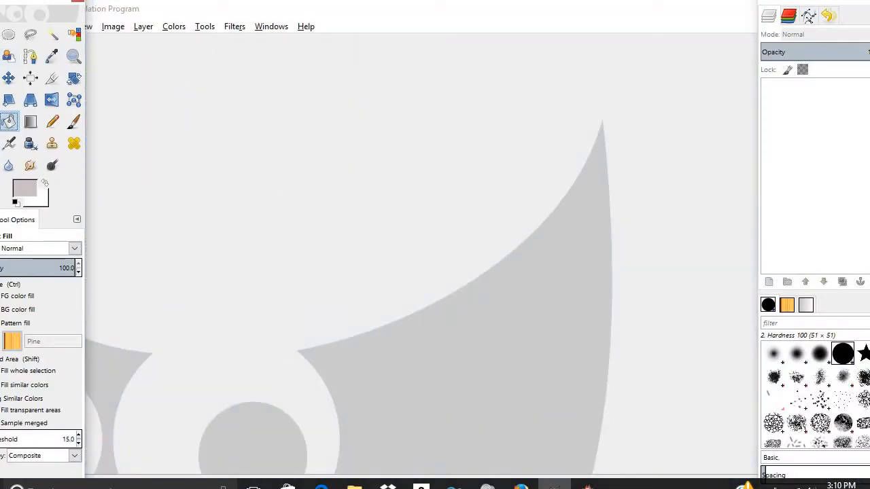
- Bring the toolbox into view and create a new 512×512 image
left_click_drag(22, 48, 48, 119)
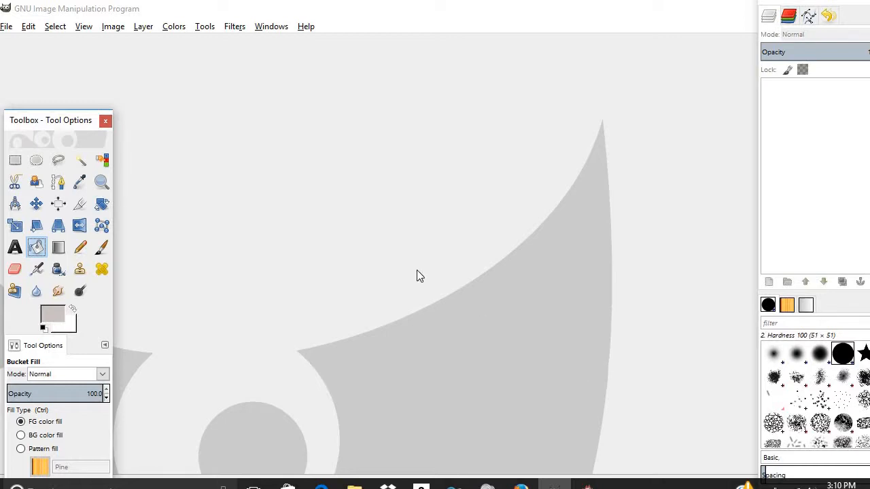
left_click(12, 28)
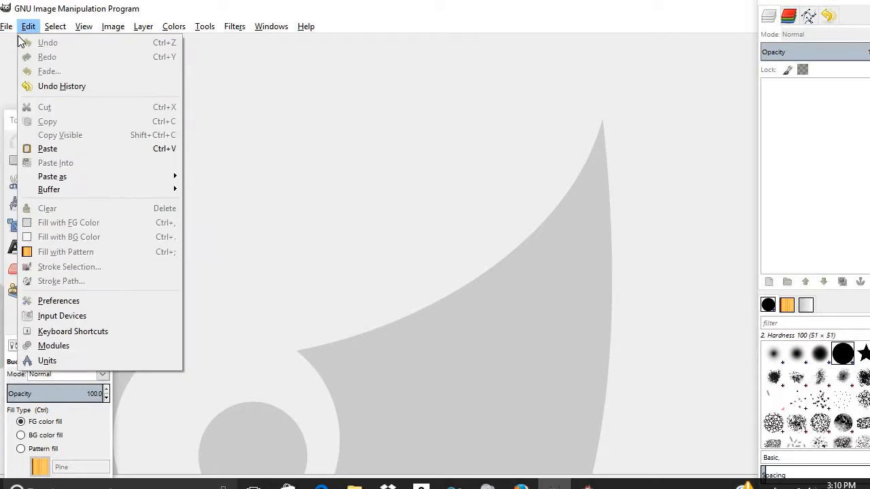
left_click(26, 43)
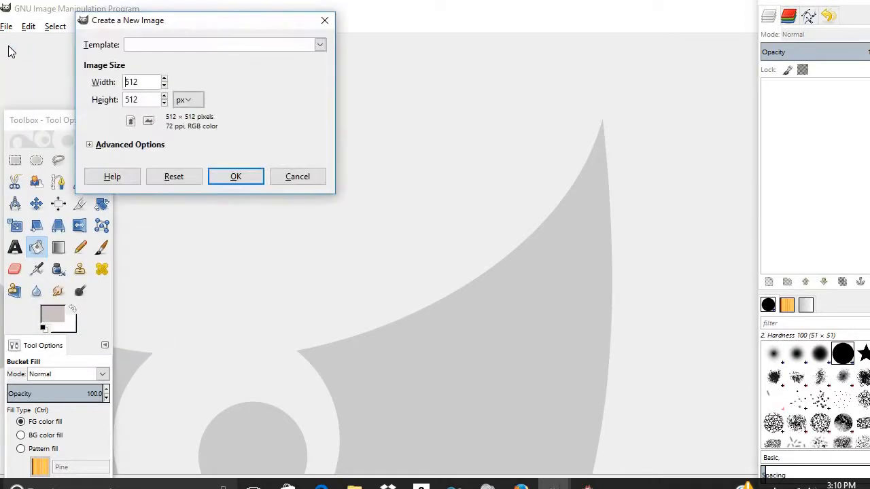
left_click(228, 182)
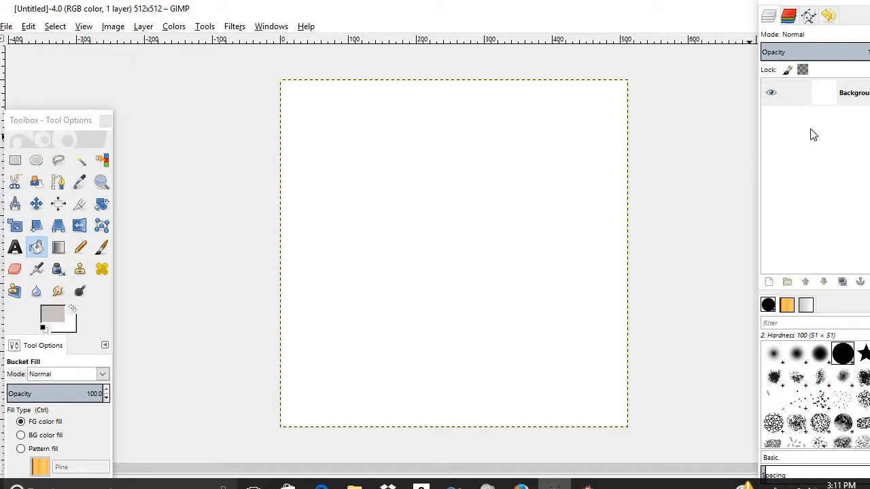
- Start a new layer from the Background layer's context menu, with Transparency fill
left_click(854, 100)
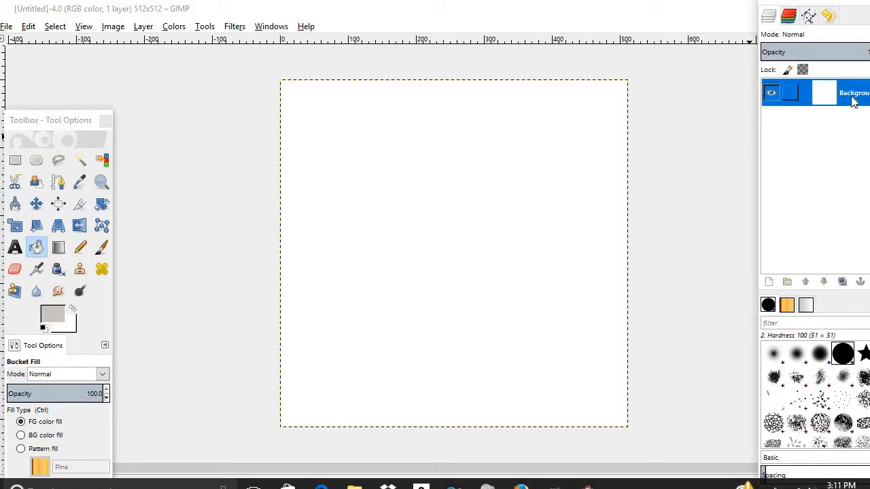
right_click(854, 101)
left_click(822, 126)
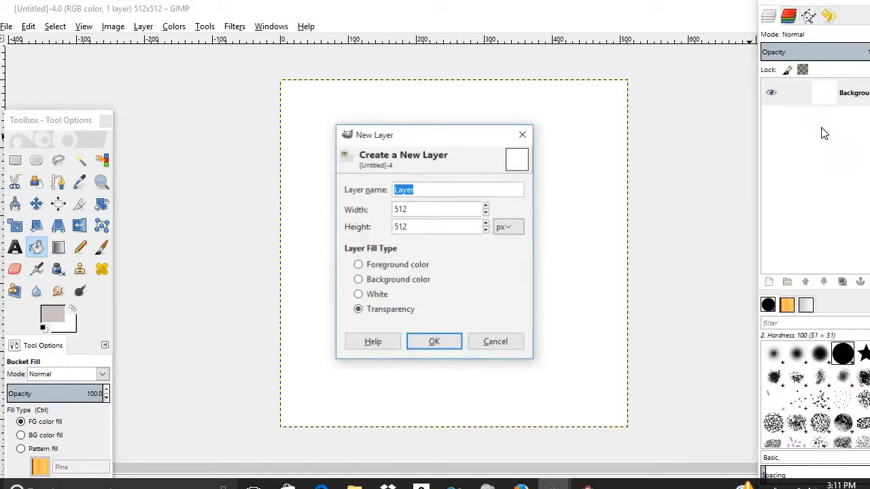
- Confirm the transparent new layer, delete the white Background layer, and enable View > Show Grid
left_click(447, 344)
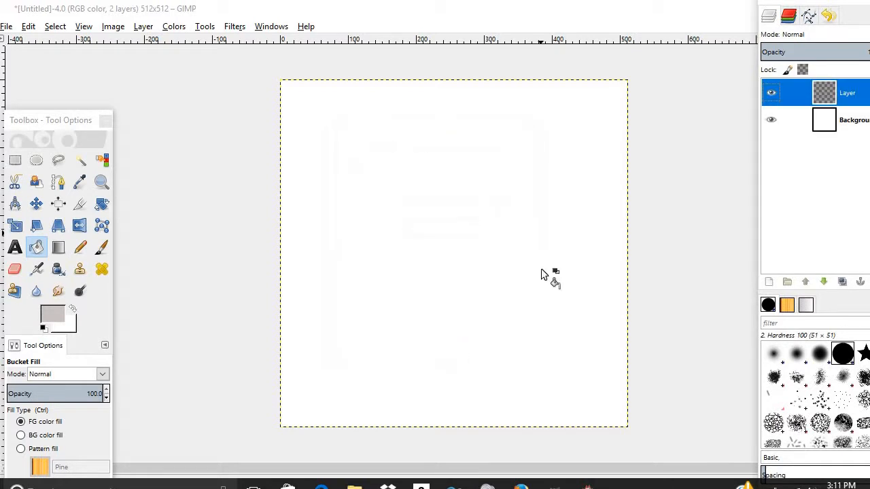
right_click(832, 134)
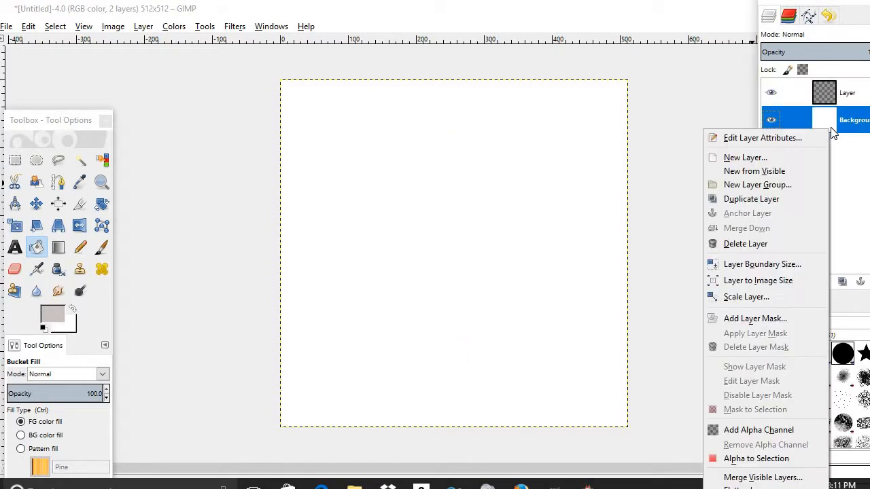
left_click(768, 245)
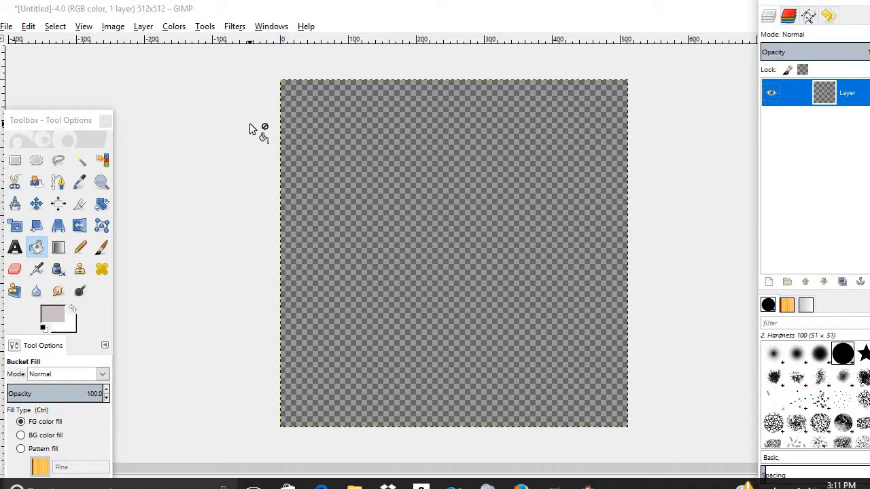
left_click(84, 27)
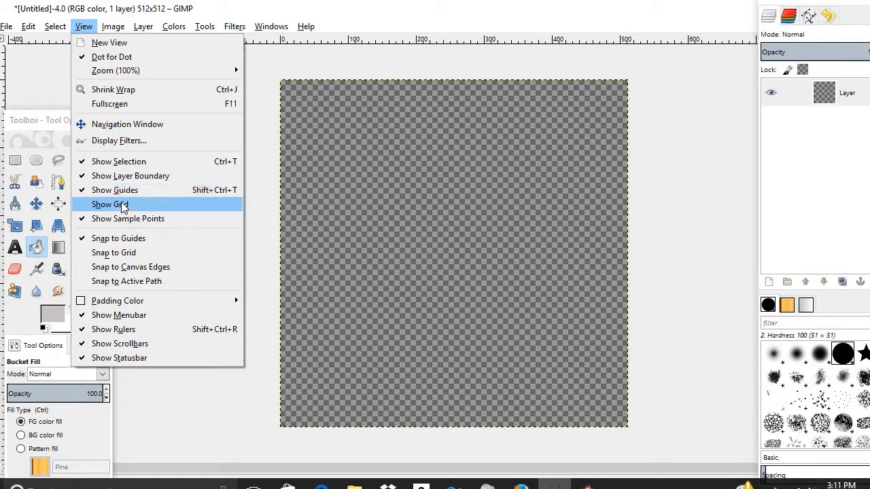
left_click(123, 206)
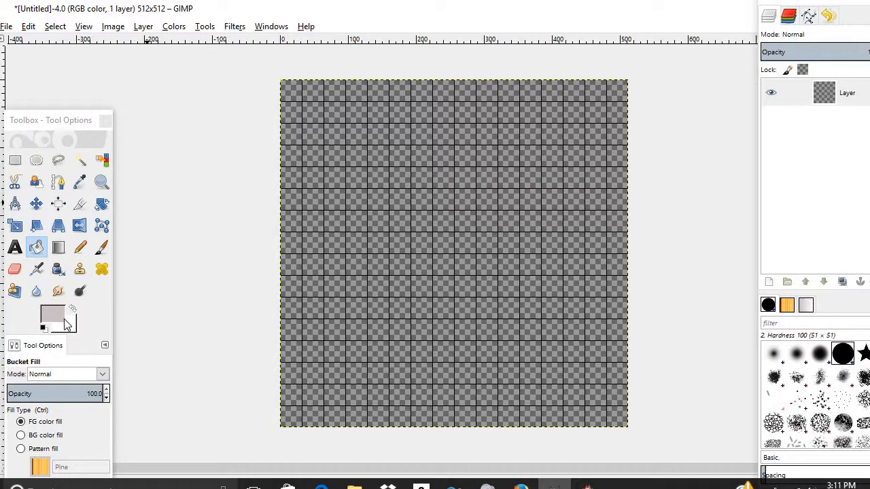
- Set the foreground colour to near black
left_click(59, 314)
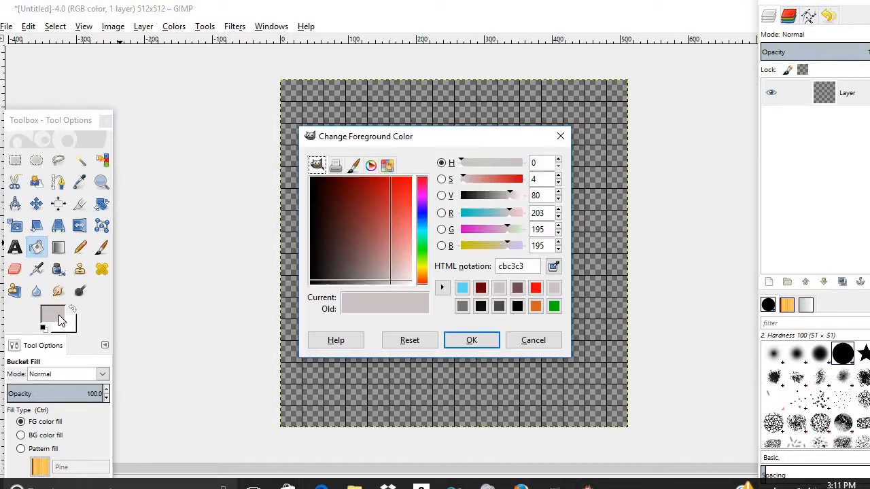
left_click(314, 283)
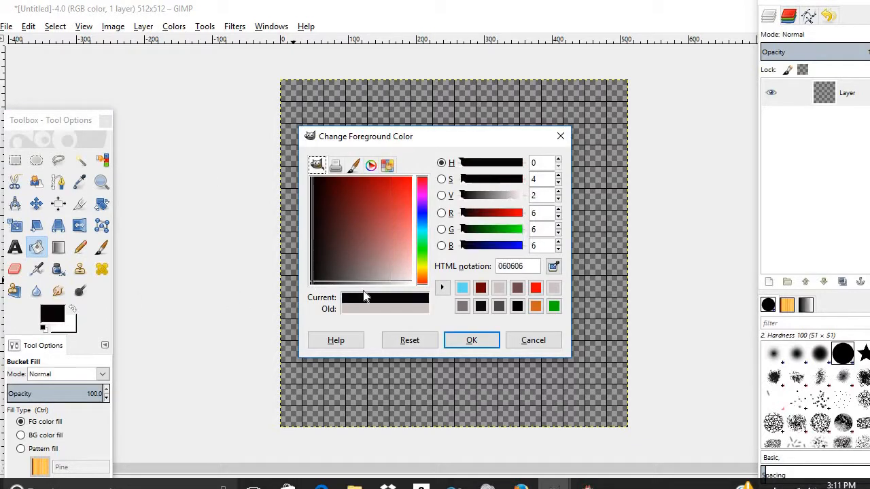
left_click(469, 339)
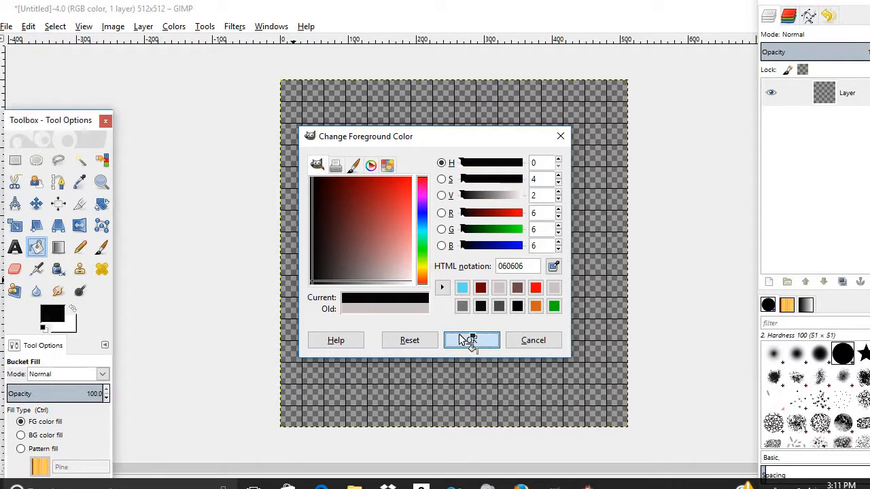
- Rectangle-select a block of grid cells at the canvas's top-left
left_click(15, 160)
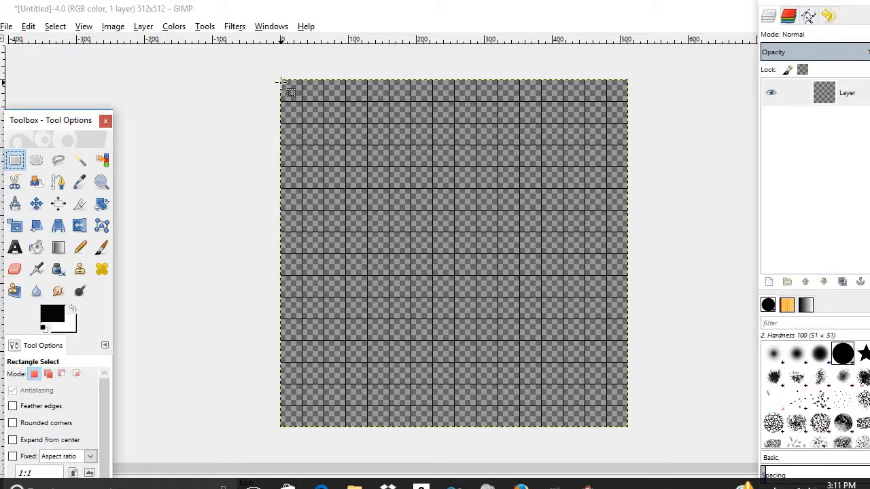
left_click_drag(280, 81, 388, 123)
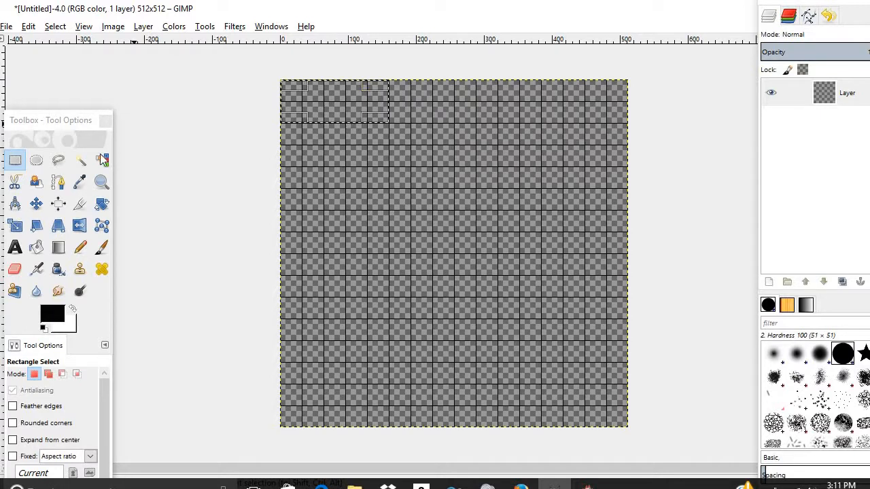
left_click(36, 247)
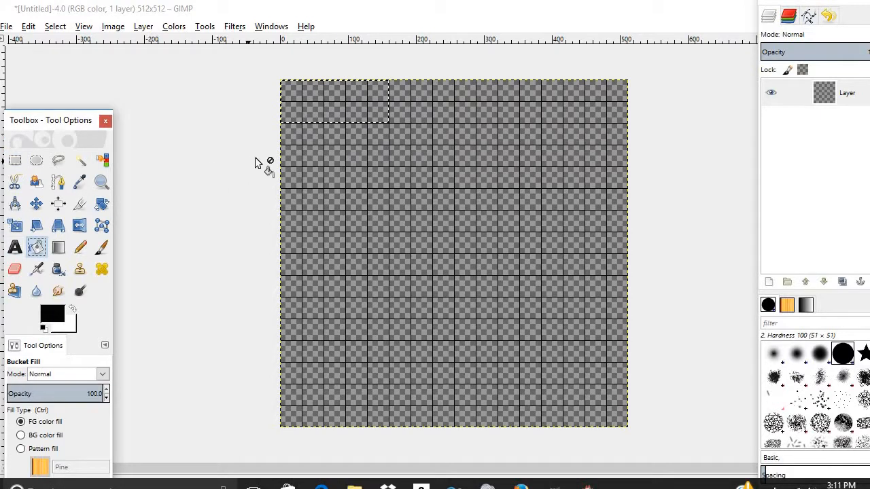
- Fill the top-left selection black, then set the foreground colour to dark grey 4e4848
left_click(289, 114)
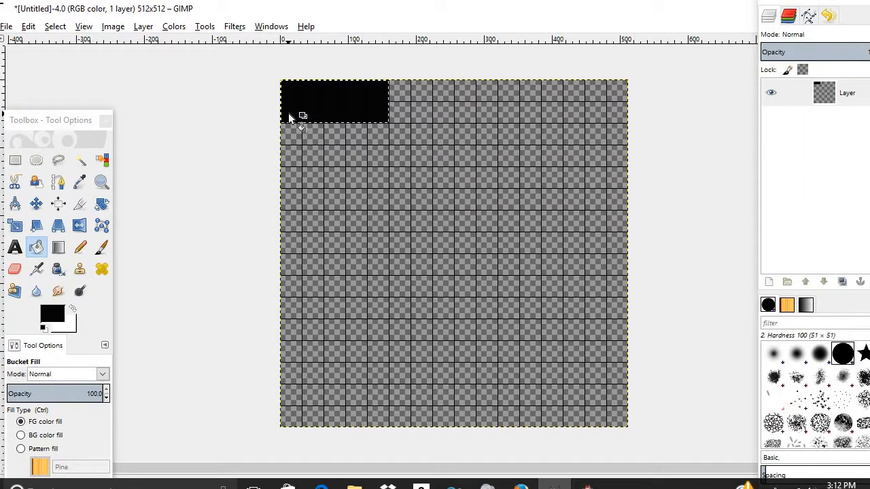
left_click(19, 162)
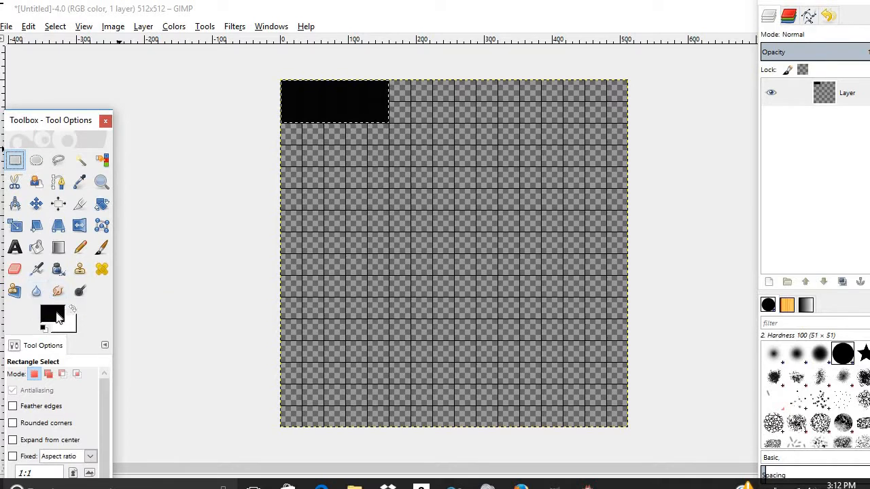
left_click(59, 318)
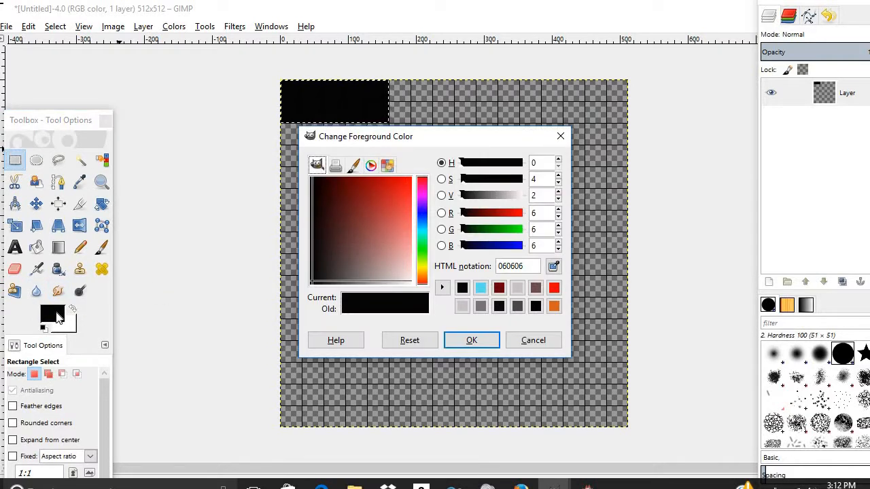
left_click(342, 286)
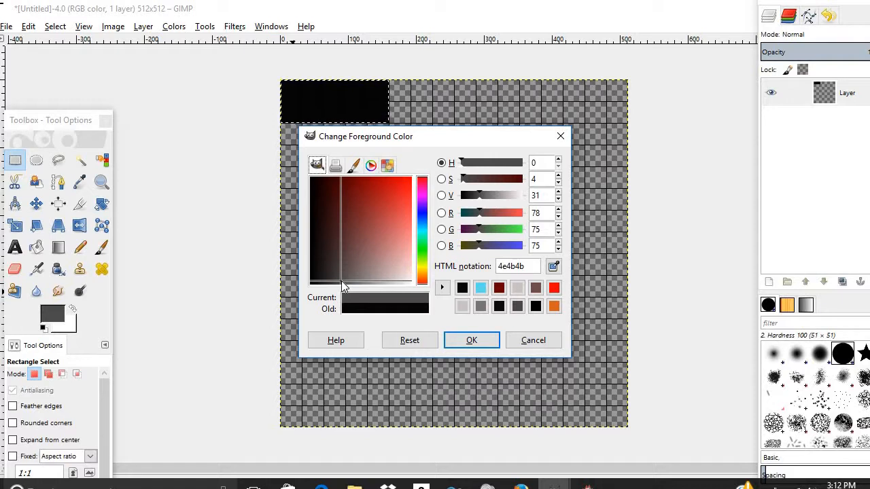
left_click(518, 306)
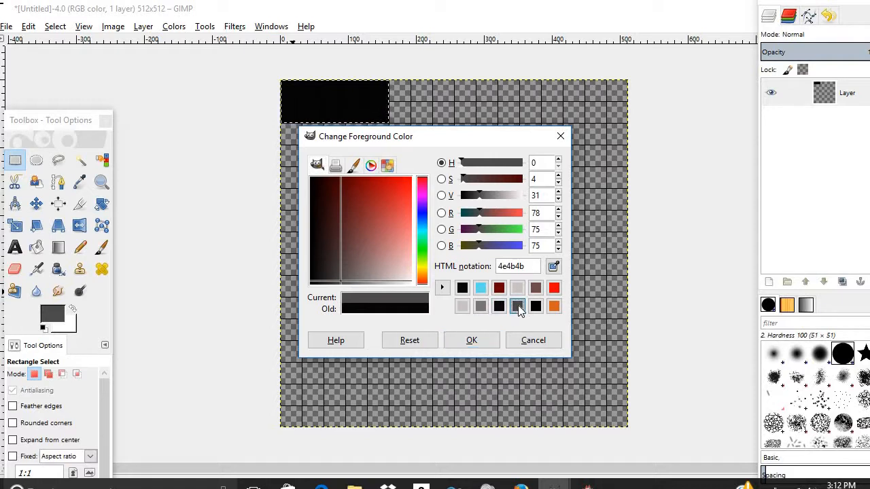
left_click(468, 342)
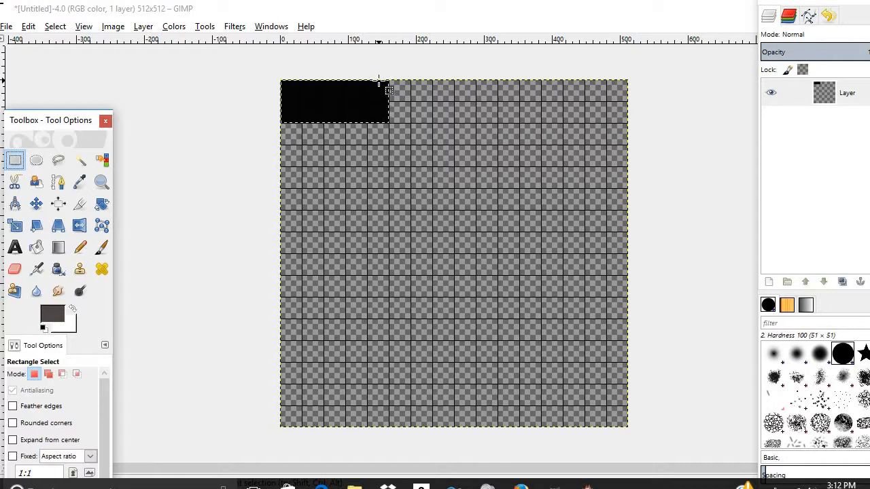
- Select a thin strip along the black block's right edge and fill it dark grey
left_click_drag(379, 81, 386, 124)
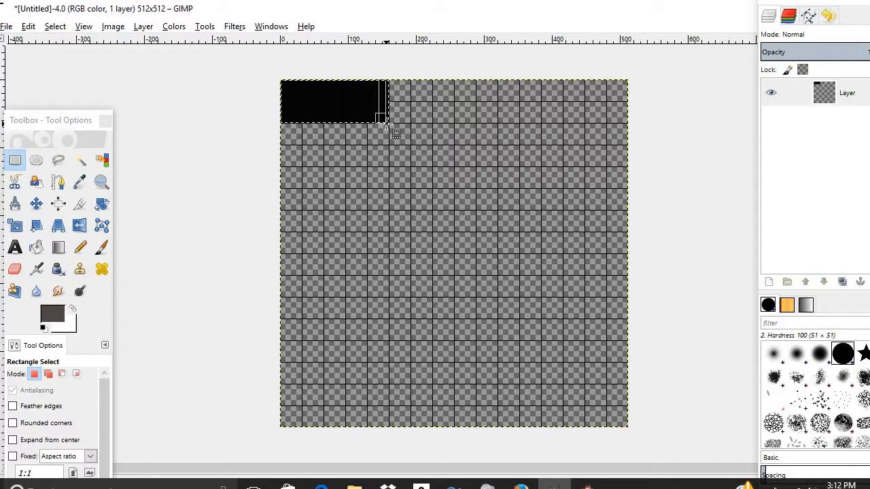
left_click_drag(387, 124, 386, 125)
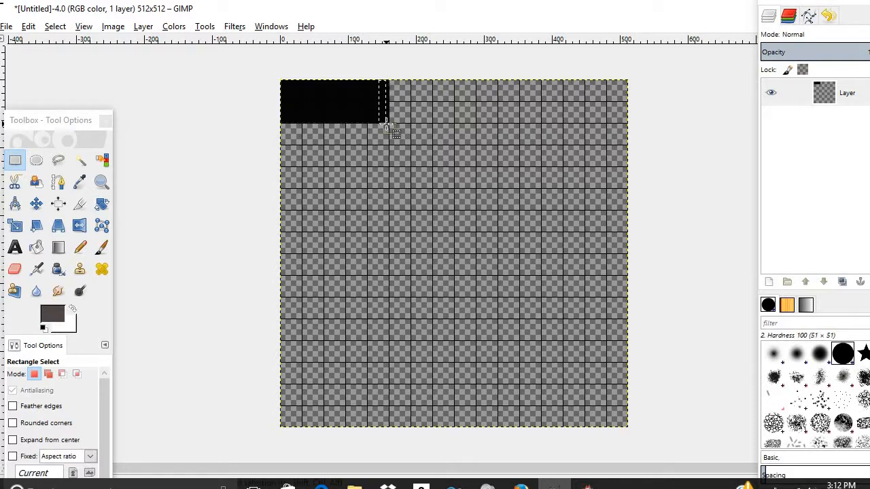
left_click(36, 247)
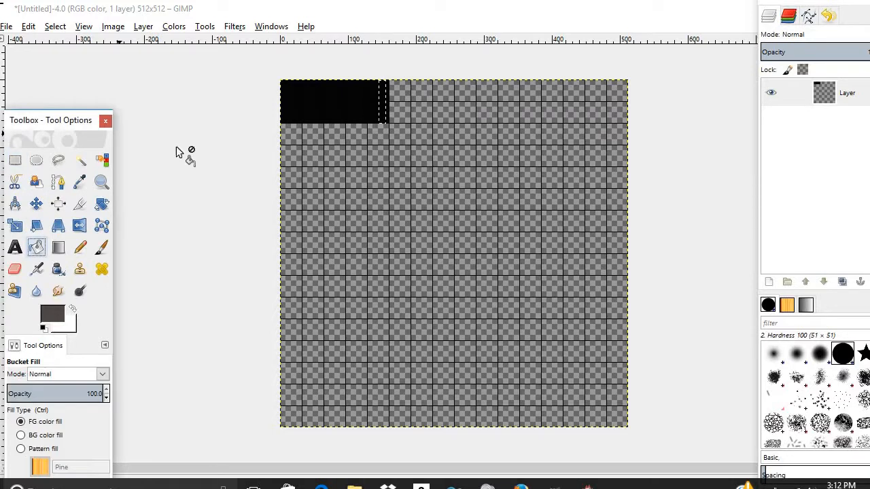
left_click(383, 98)
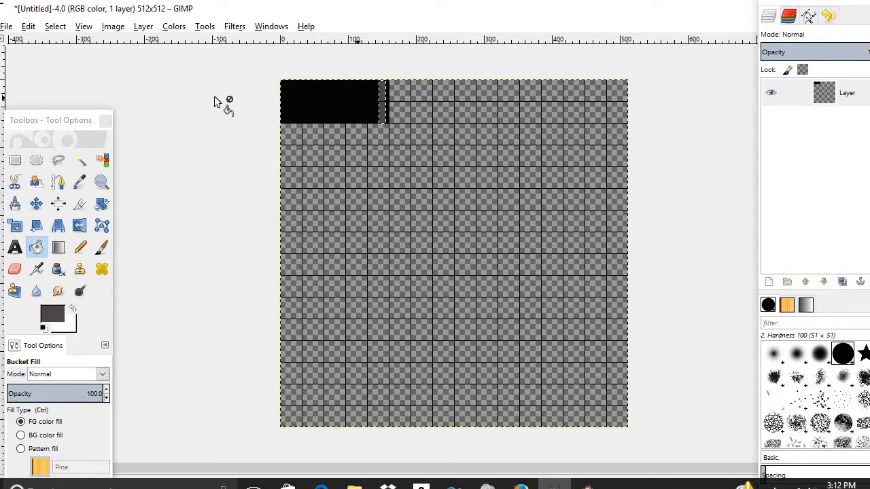
- Select a thin strip along the black block's bottom and fill it dark grey
left_click(15, 160)
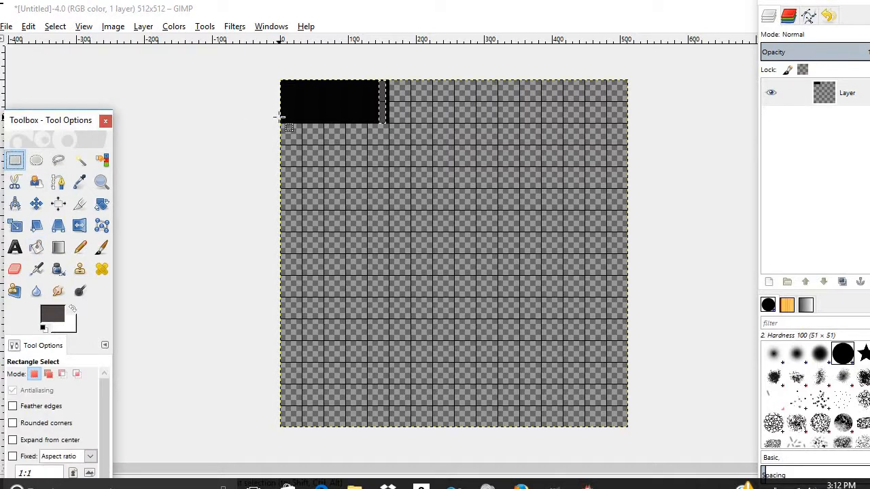
left_click_drag(284, 117, 382, 121)
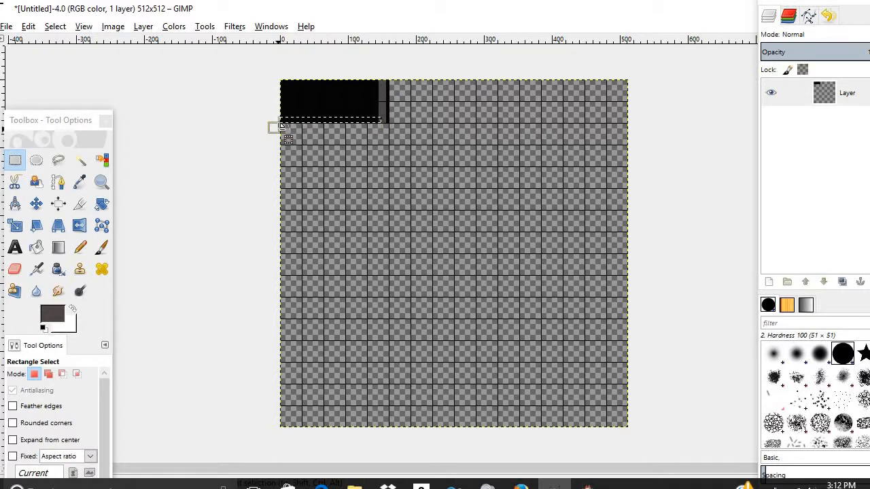
left_click_drag(282, 127, 279, 128)
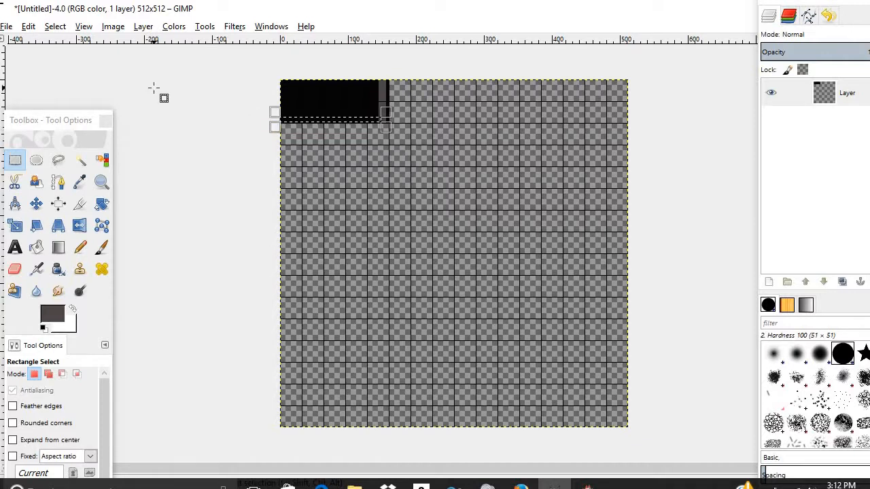
left_click(37, 248)
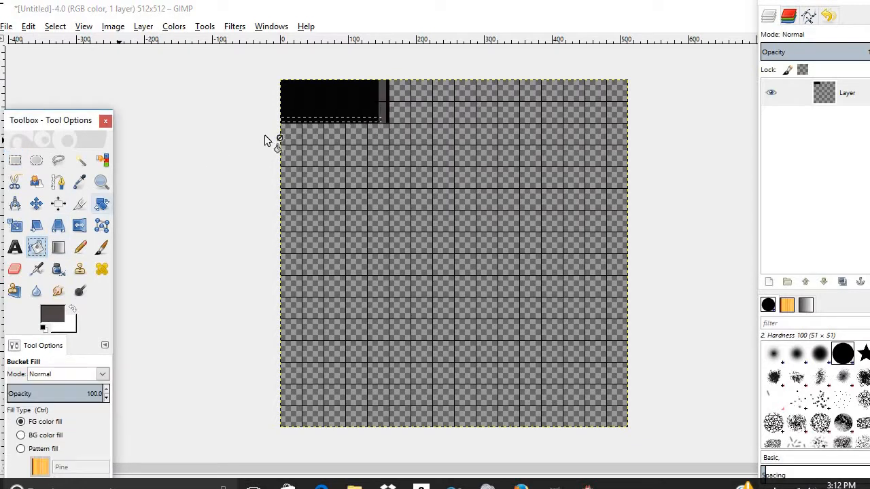
left_click(298, 119)
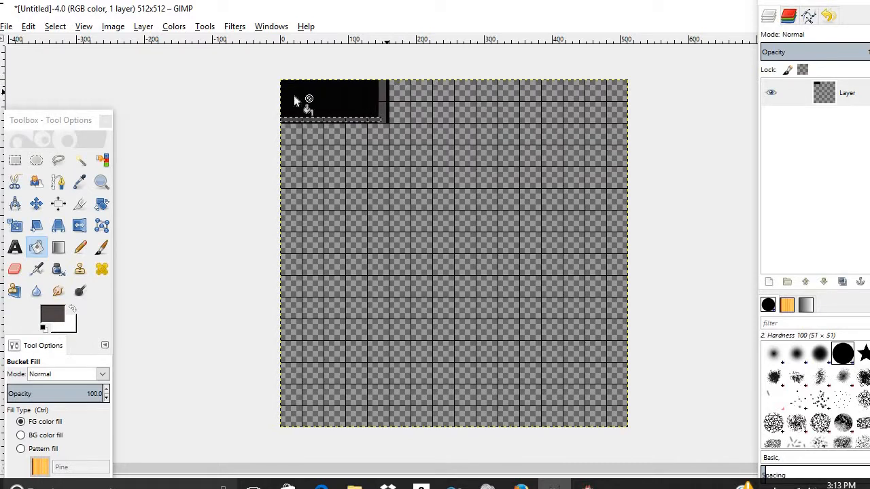
left_click(15, 159)
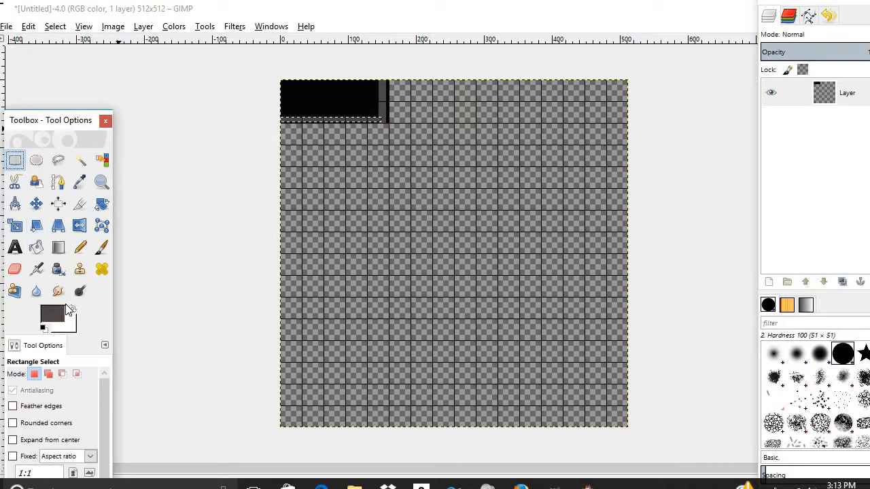
- Sample the block's black, select a 4×2 tile area further right in the top row, and fill it black
left_click(81, 183)
left_click(320, 95)
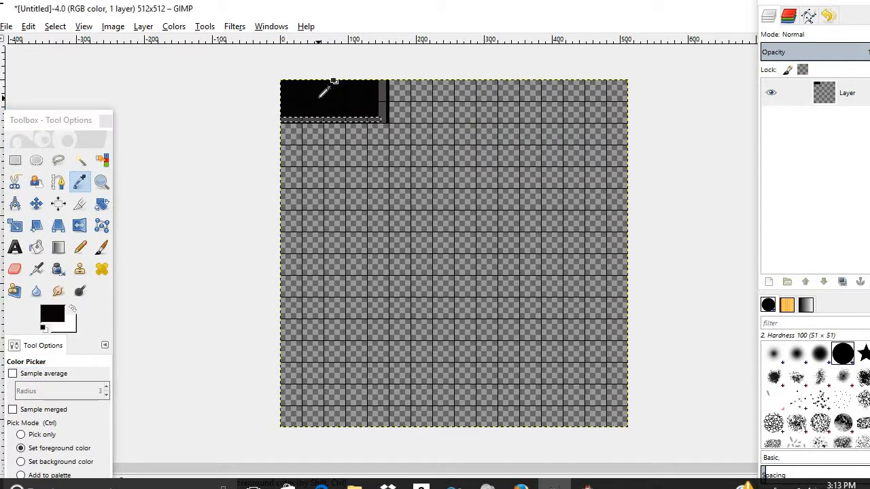
left_click(15, 160)
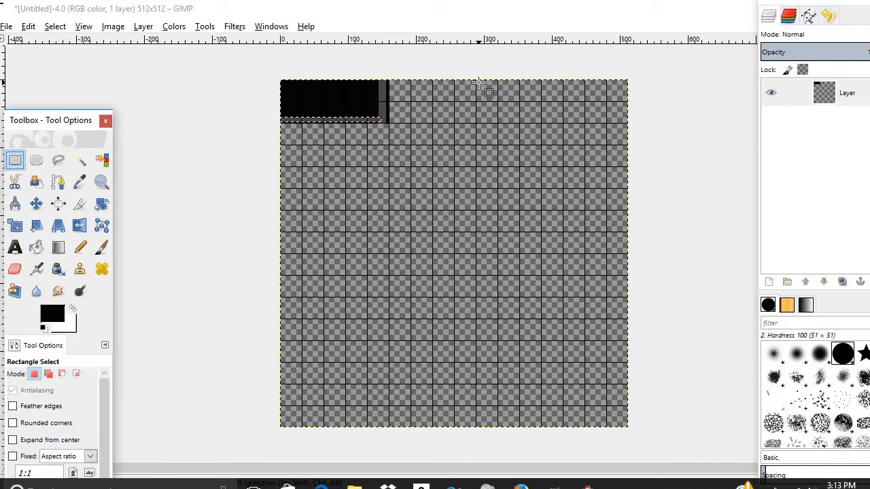
left_click_drag(479, 83, 563, 123)
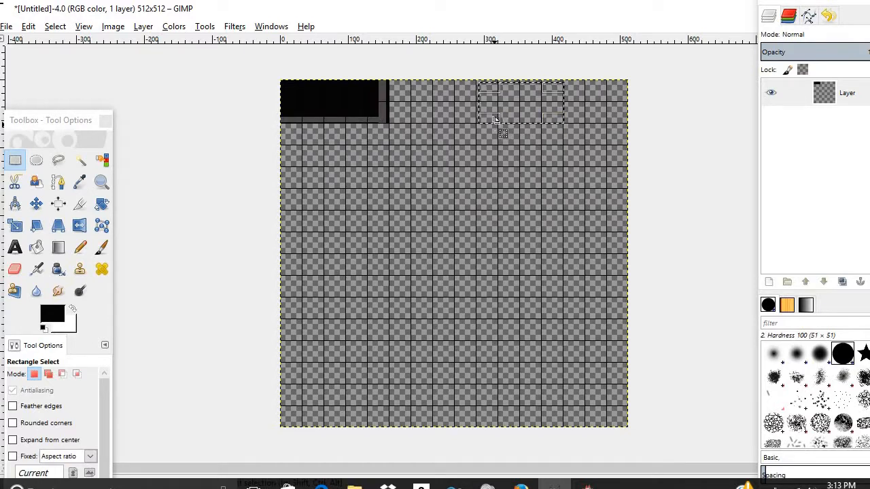
left_click_drag(492, 118, 483, 87)
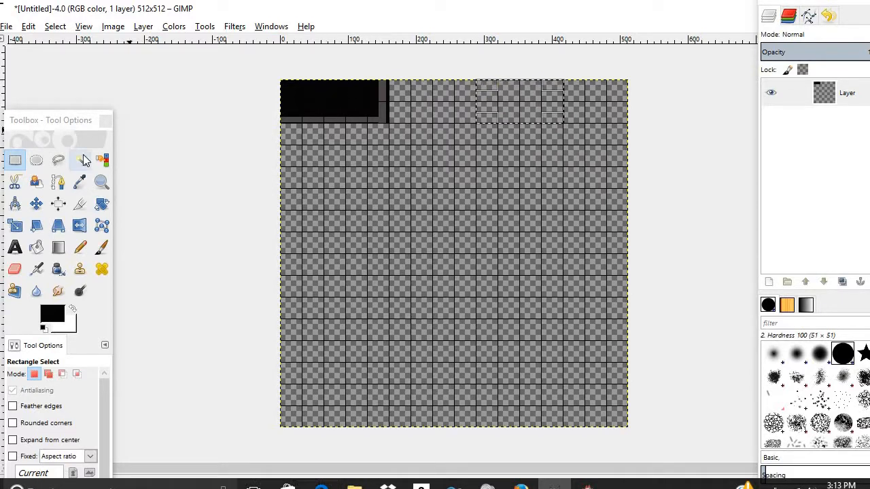
left_click(36, 247)
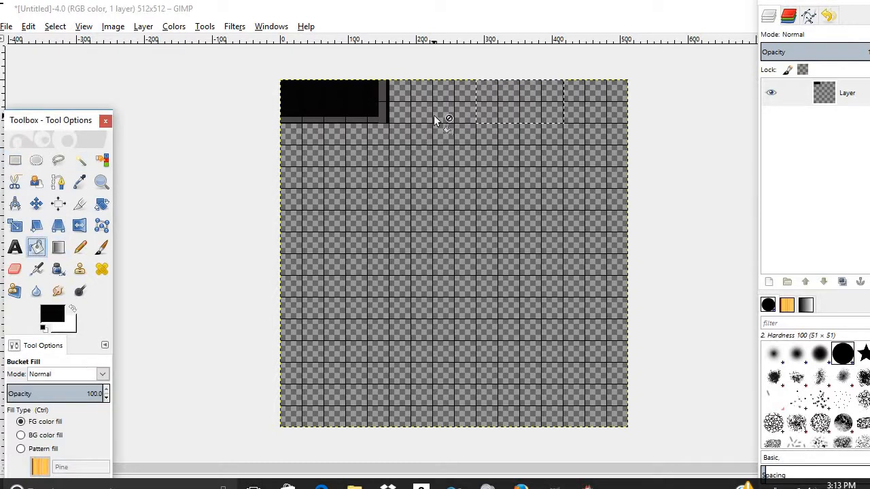
left_click(487, 106)
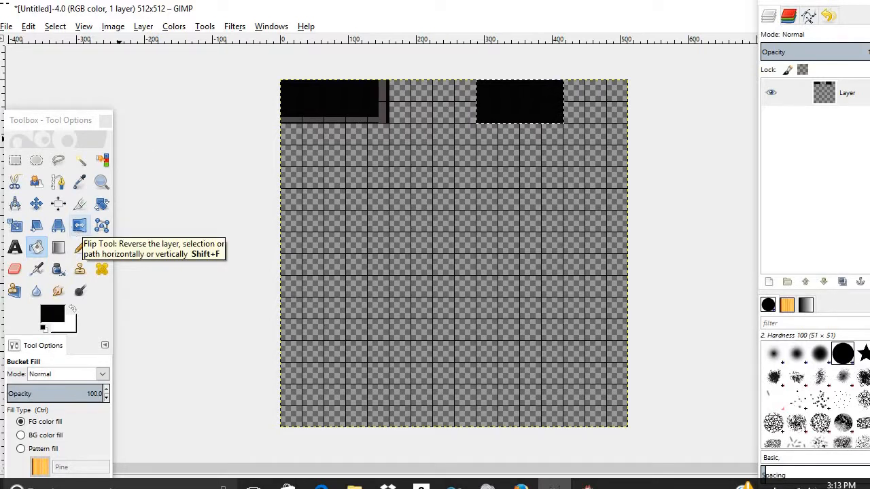
left_click(15, 160)
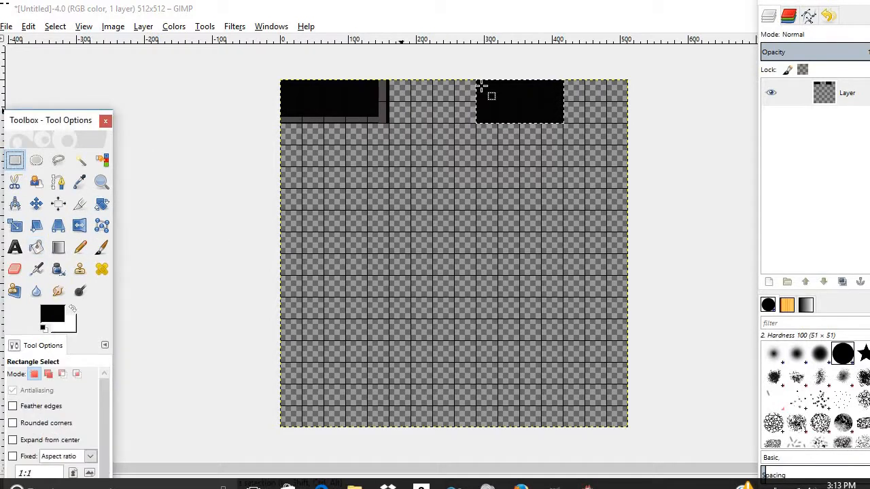
- Set the foreground colour to grey
left_click(54, 316)
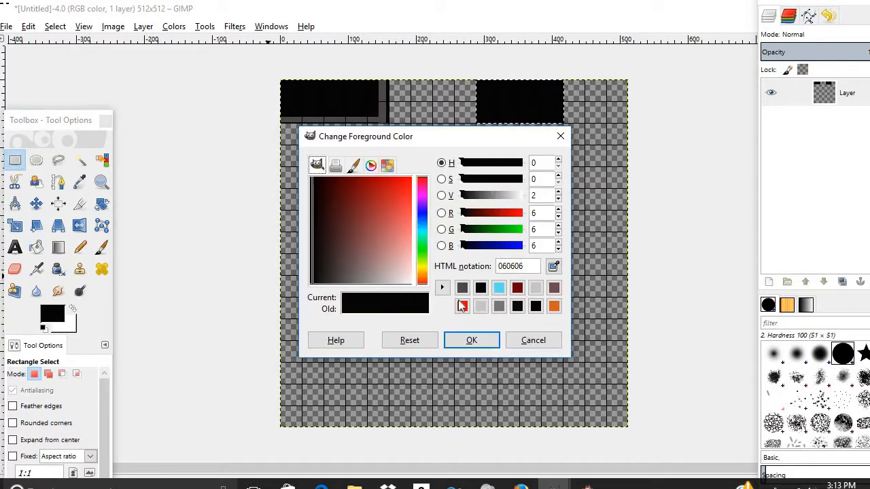
left_click(500, 306)
left_click(486, 341)
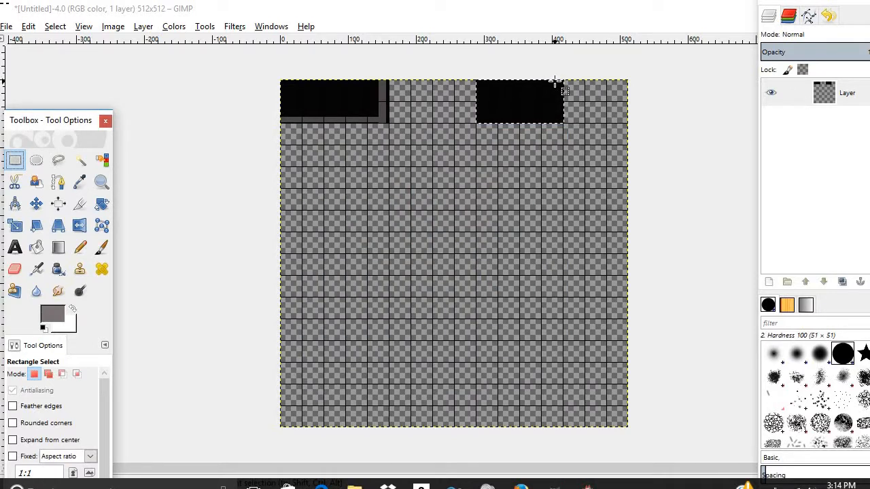
- Fill a thin grey strip along the second block's right edge, then open the Edit menu's undo options
left_click_drag(554, 82, 562, 123)
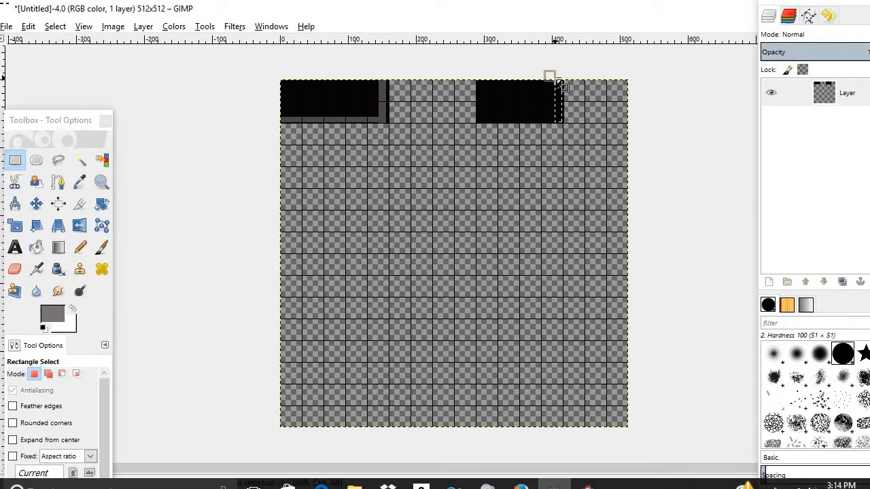
left_click_drag(555, 78, 559, 80)
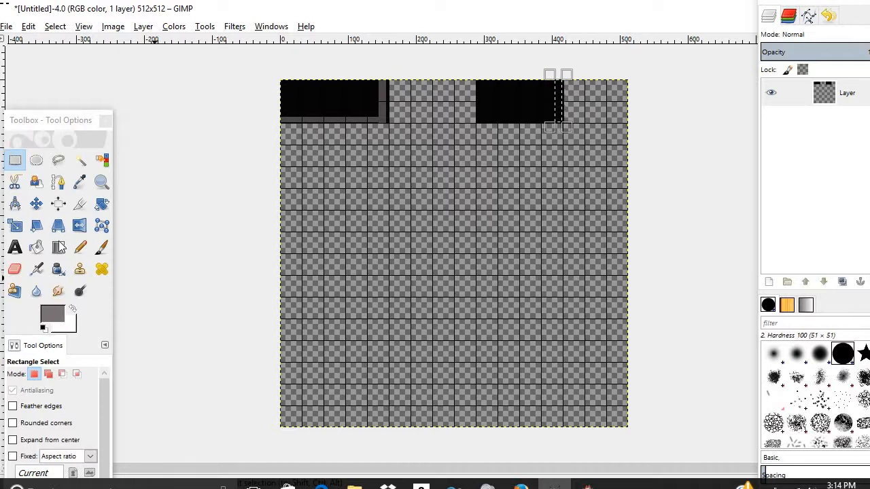
left_click(36, 250)
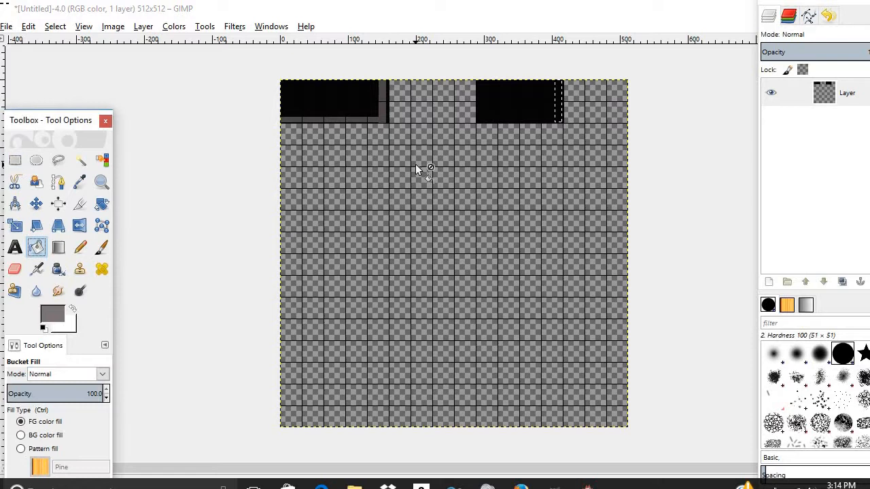
left_click(557, 106)
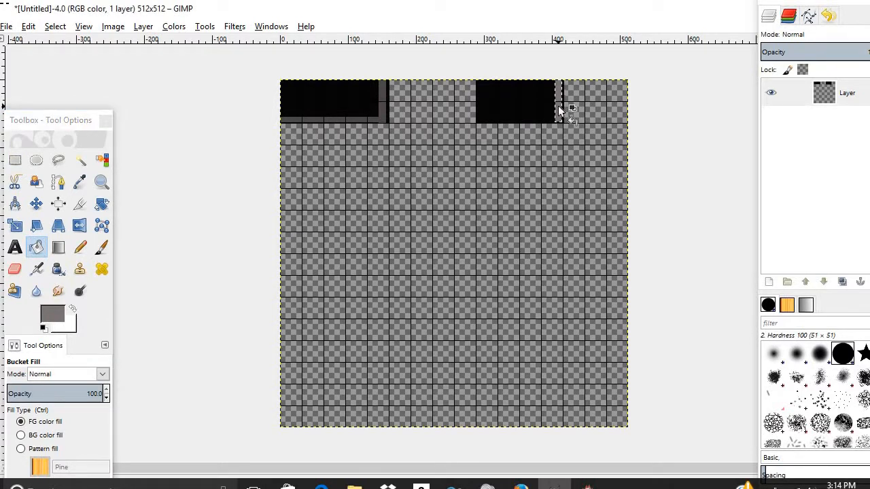
left_click(23, 166)
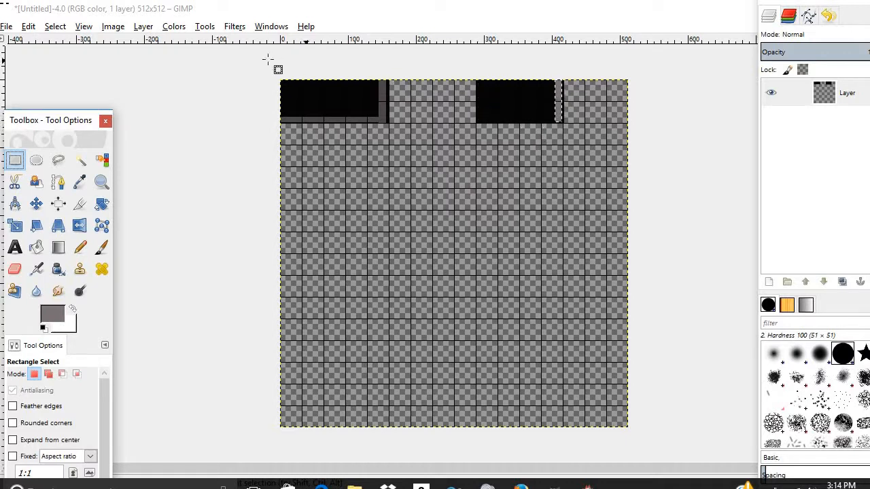
left_click(29, 26)
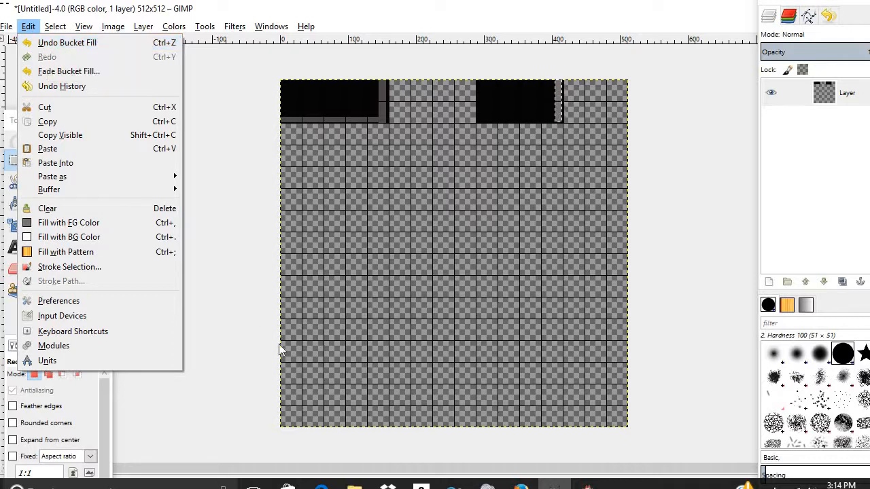
- After checking the browser reference, undo the right block's last gray bucket fill and rectangle selection
left_click(520, 487)
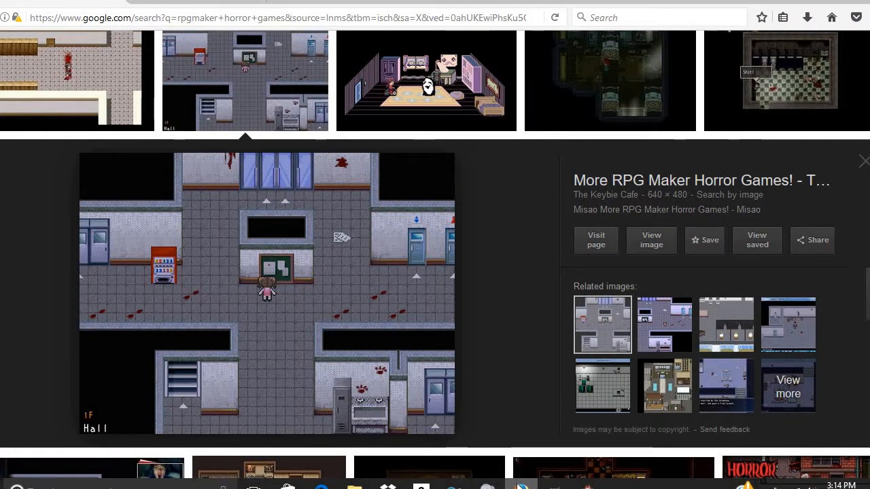
left_click(521, 486)
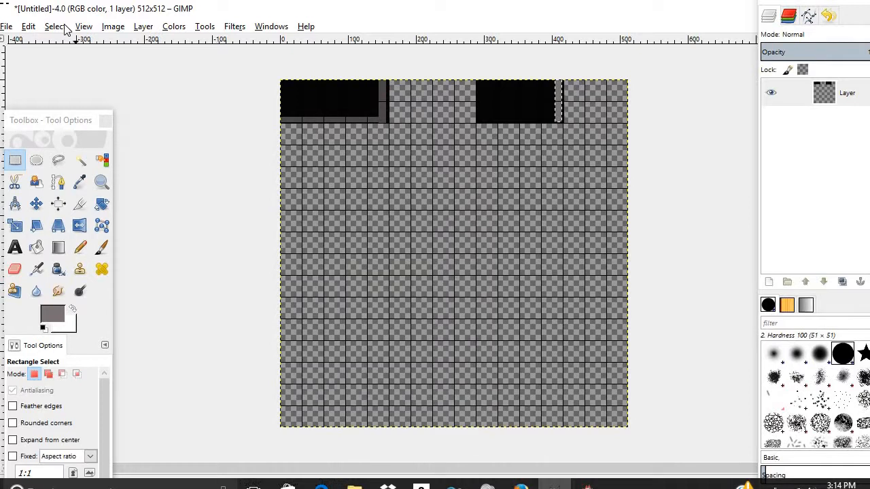
left_click(31, 26)
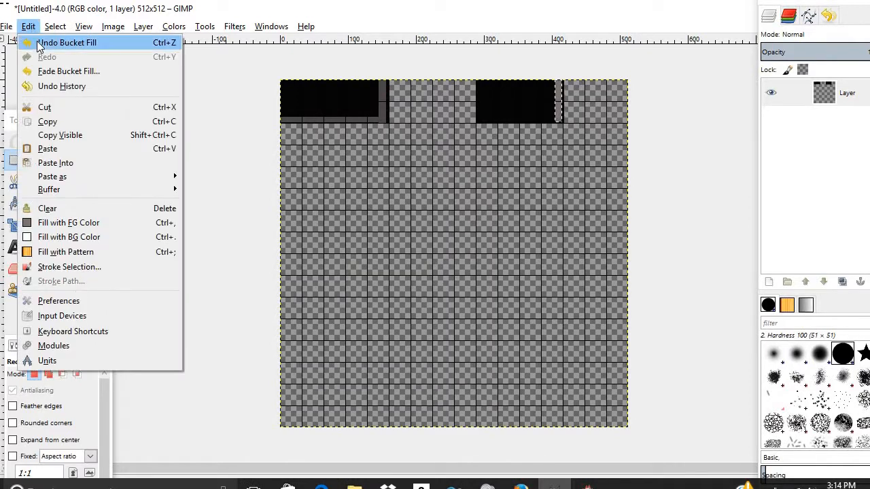
left_click(37, 42)
left_click(28, 27)
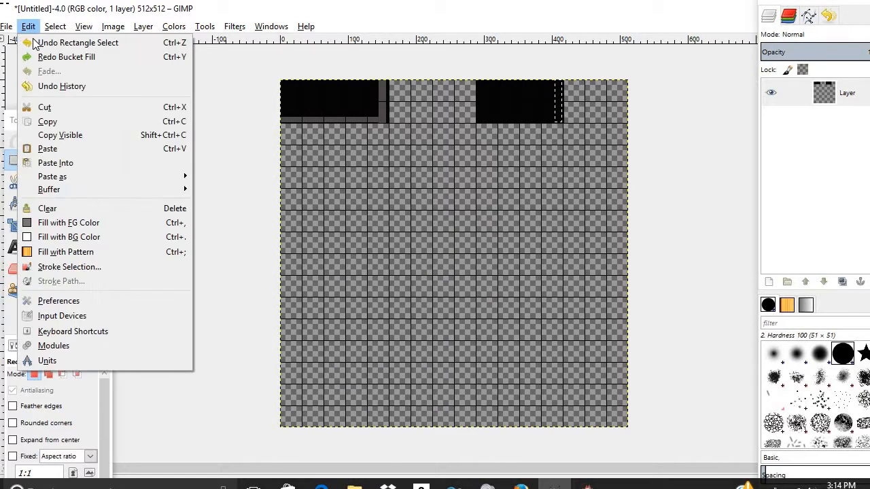
left_click(32, 41)
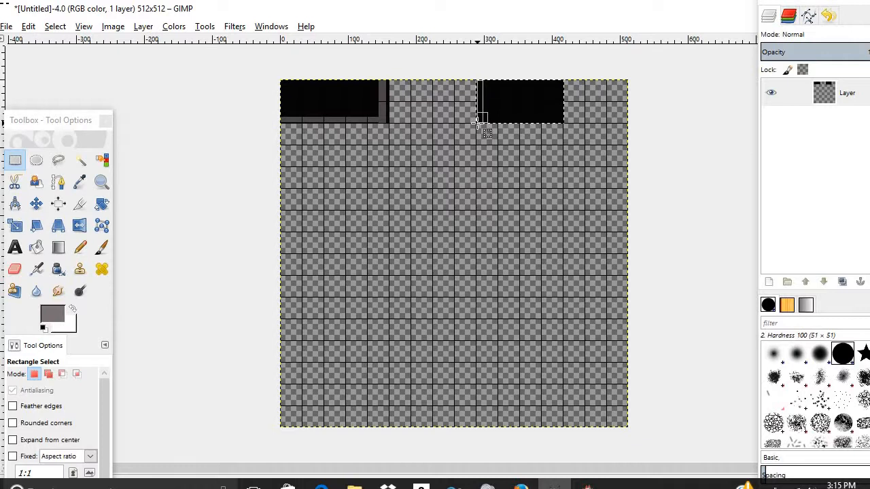
- Fill a thin gray strip down the right block's left edge, then select a strip along its bottom
left_click_drag(477, 123, 478, 123)
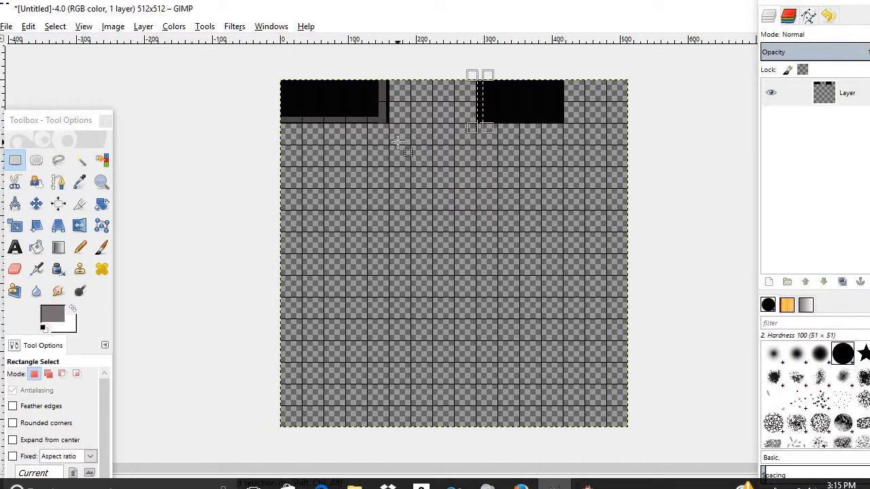
left_click(46, 247)
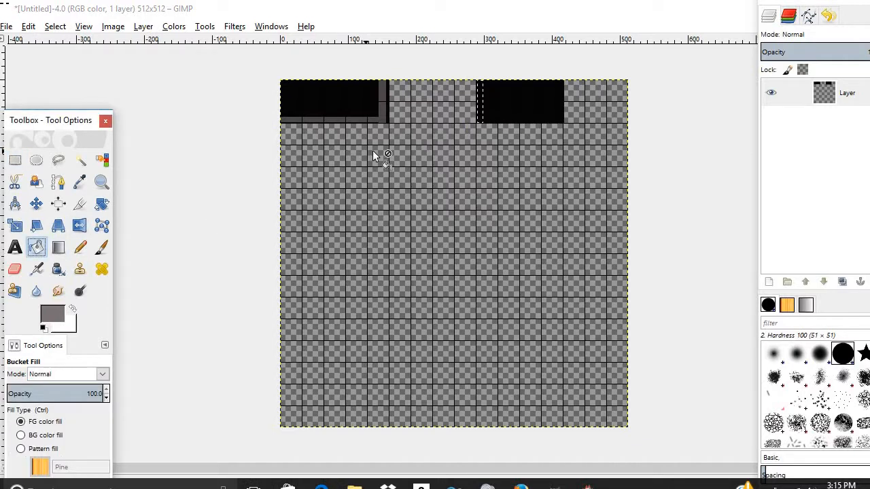
left_click(479, 100)
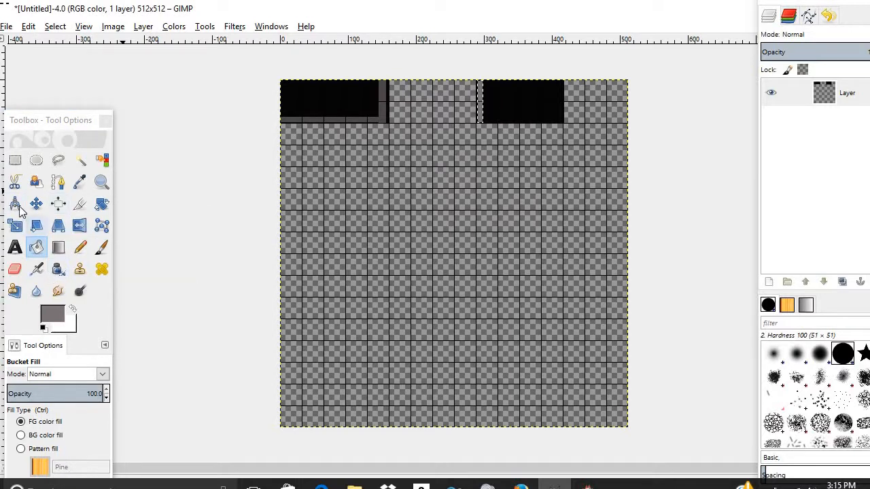
left_click(15, 160)
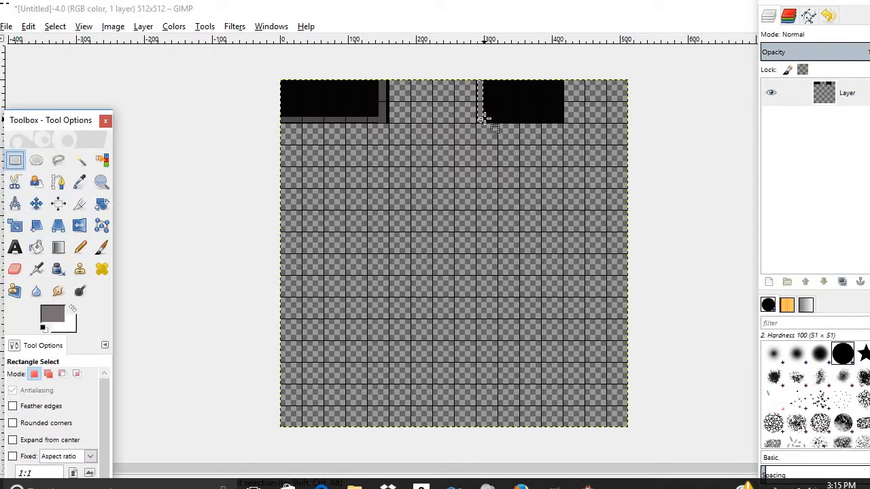
left_click_drag(485, 117, 563, 123)
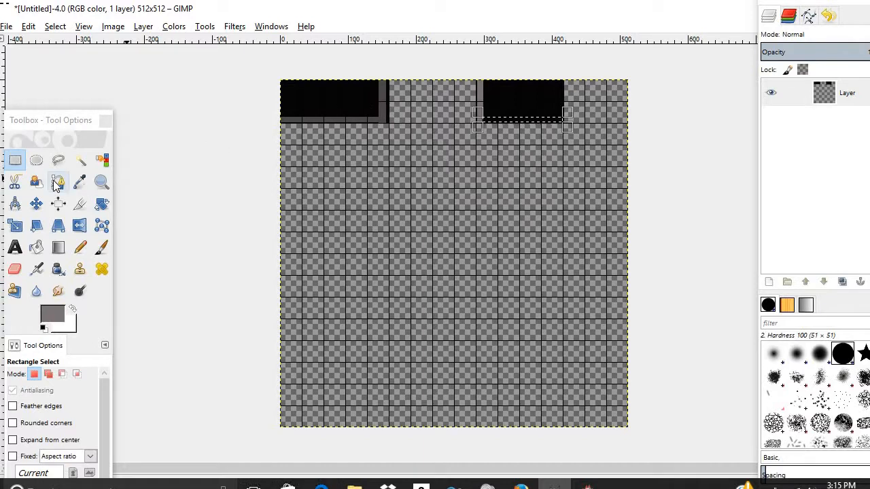
left_click(40, 250)
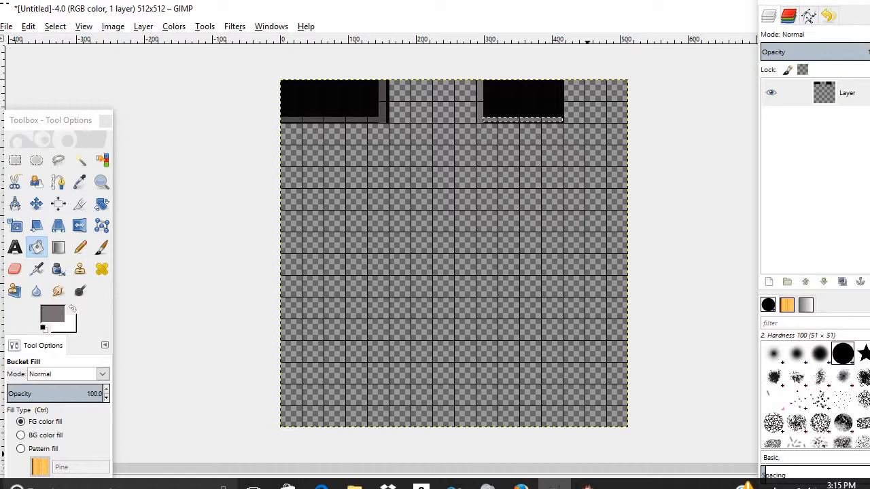
- Compare the canvas against the reference map image in the browser
mouse_move(520, 486)
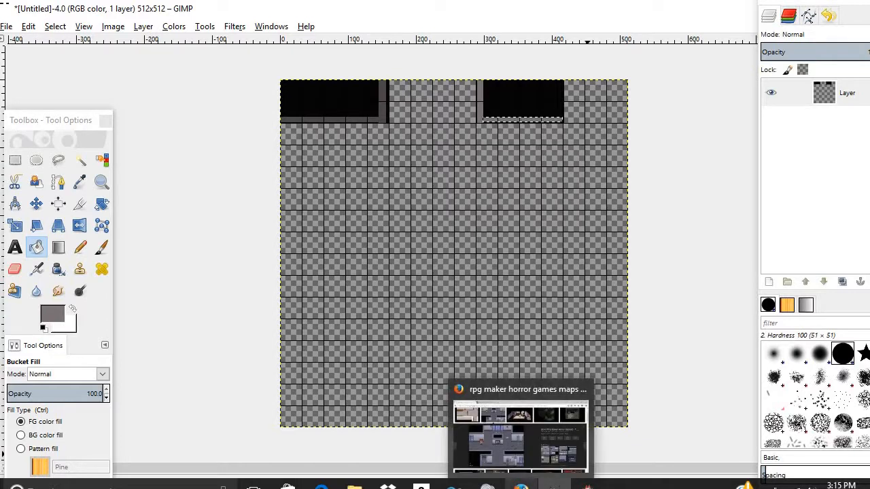
left_click(520, 438)
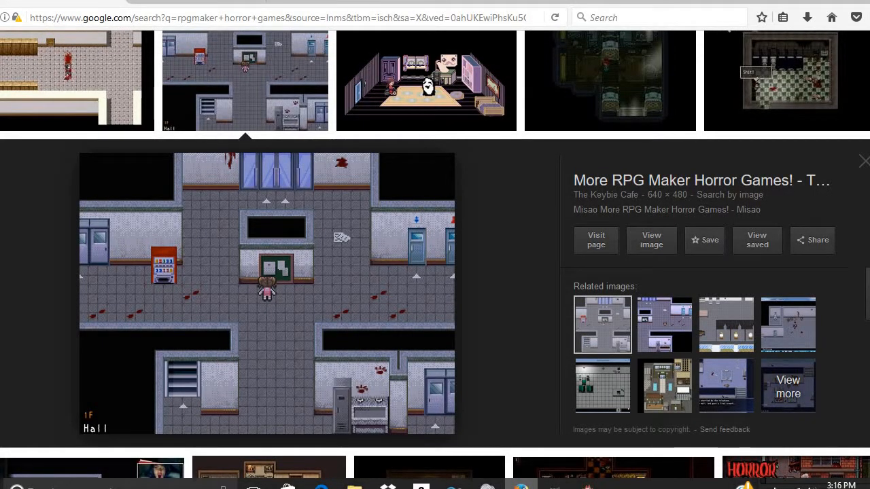
left_click(522, 487)
left_click(522, 487)
left_click(522, 486)
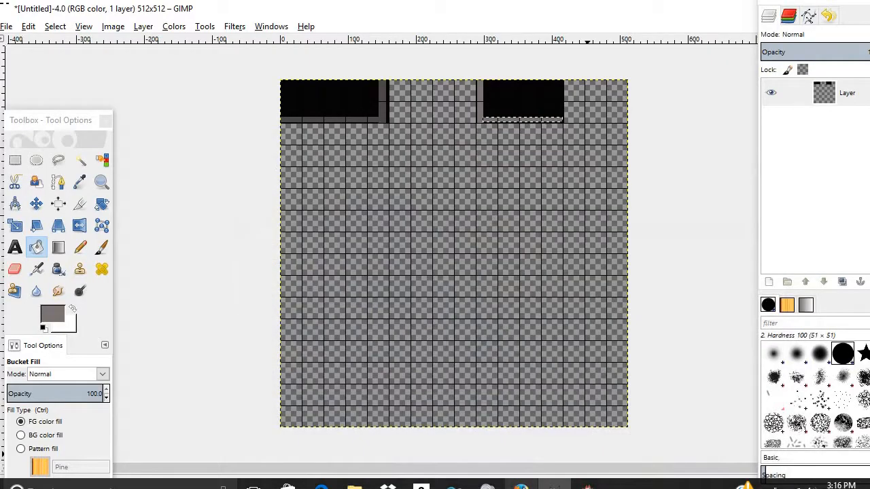
- Set the foreground colour to near-black 0a0a0a from the colour history
left_click(54, 318)
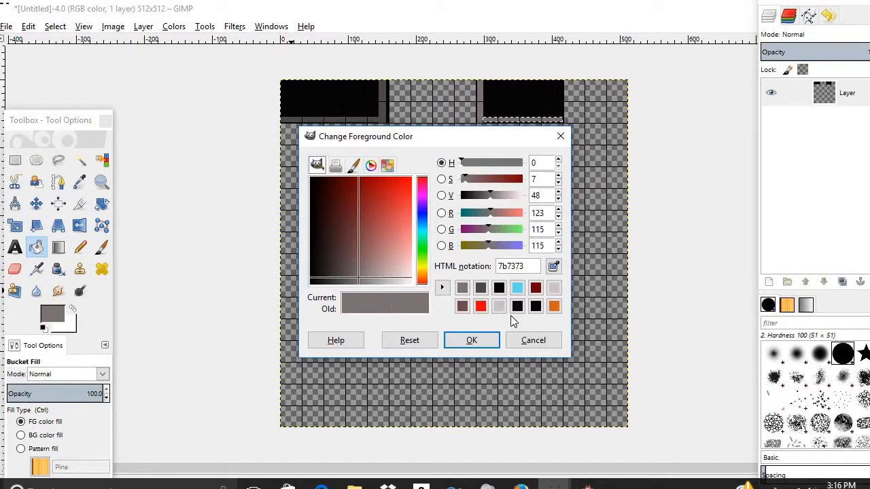
left_click(518, 307)
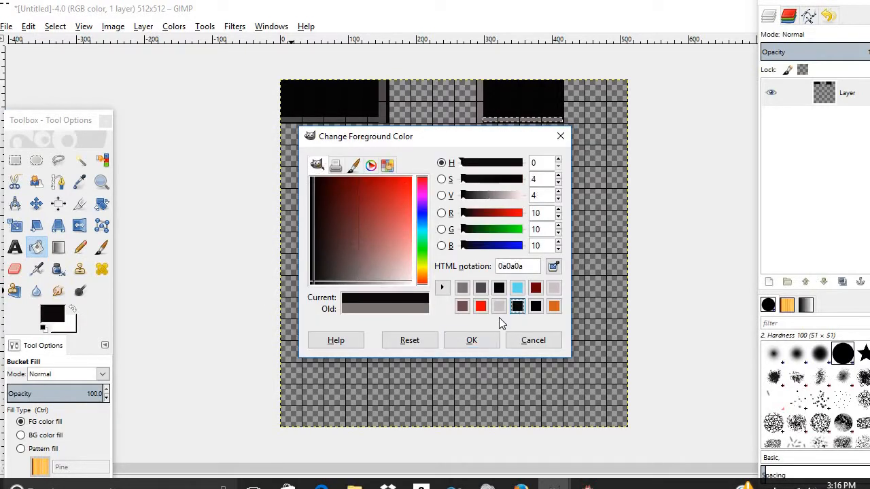
left_click(473, 343)
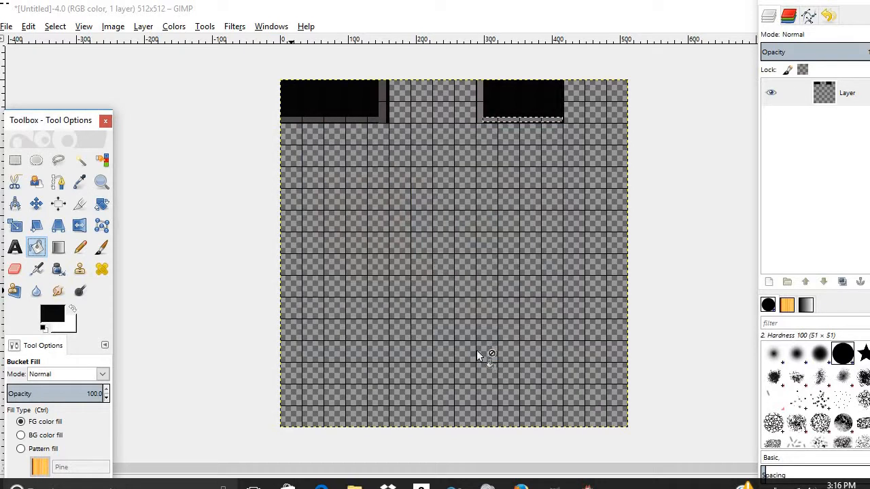
left_click(522, 483)
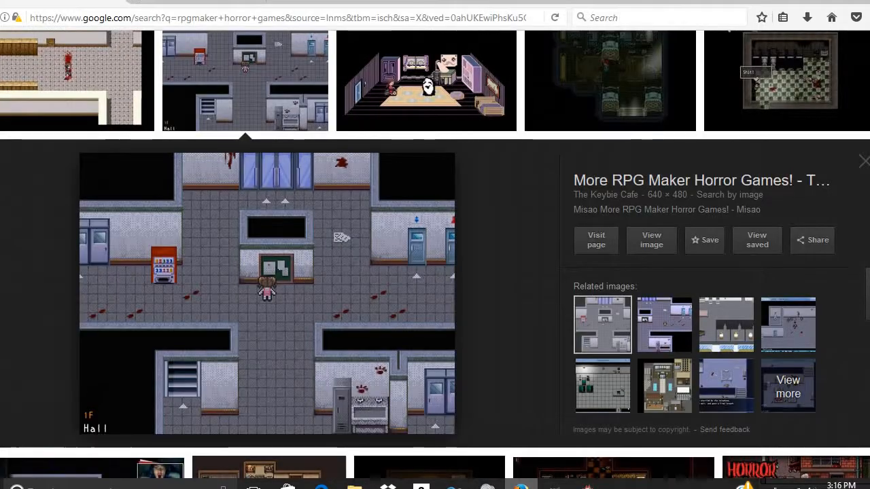
left_click(522, 485)
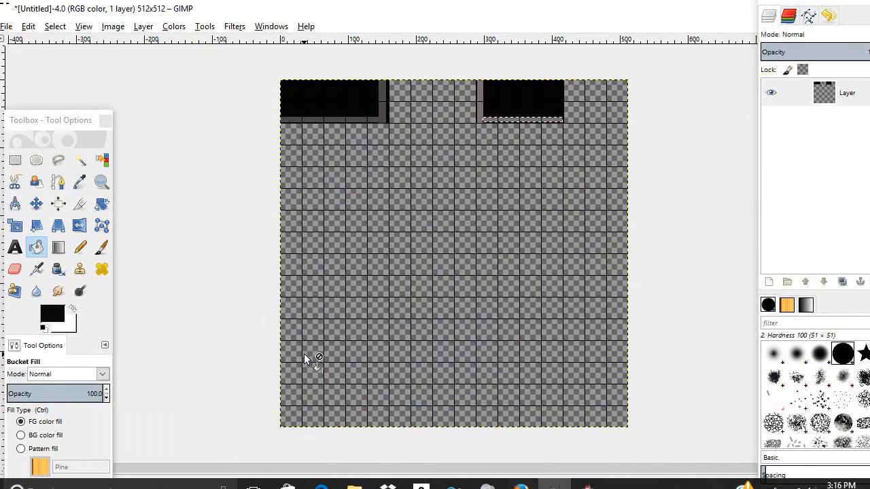
- Select a tall grid-aligned rectangle in the canvas's lower-left and fill it near-black
left_click(15, 160)
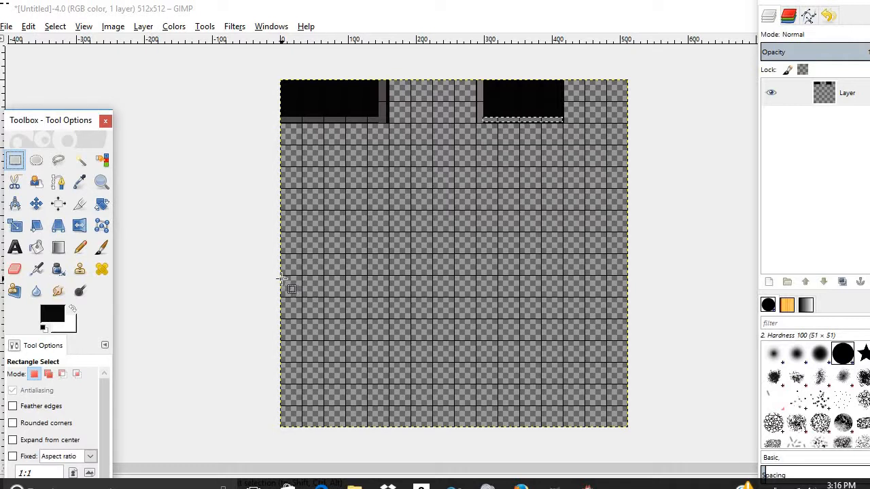
left_click_drag(281, 277, 359, 427)
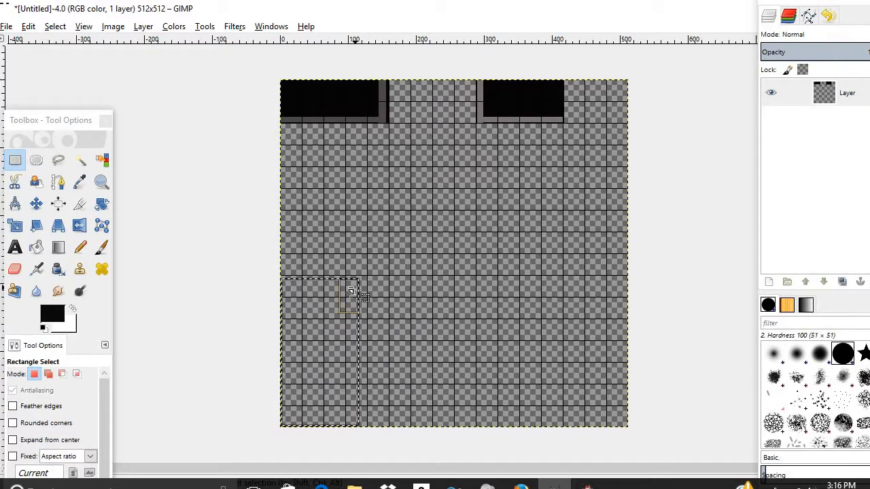
left_click_drag(352, 291, 364, 288)
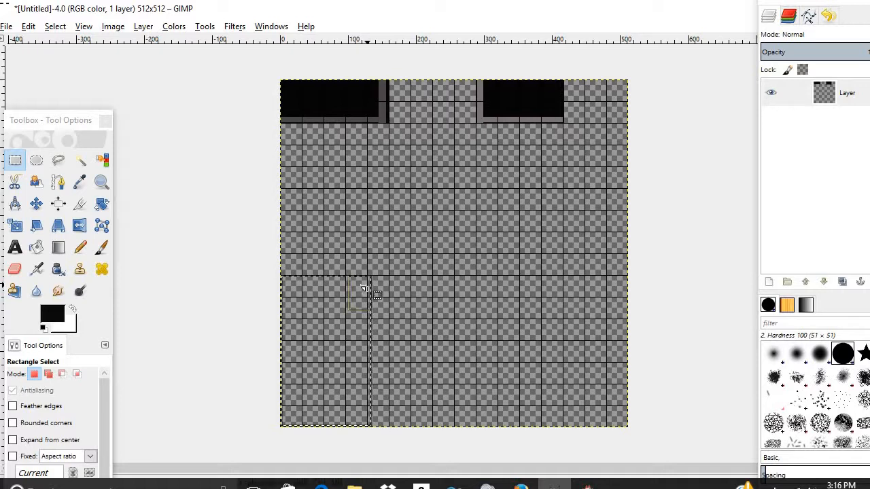
left_click(37, 246)
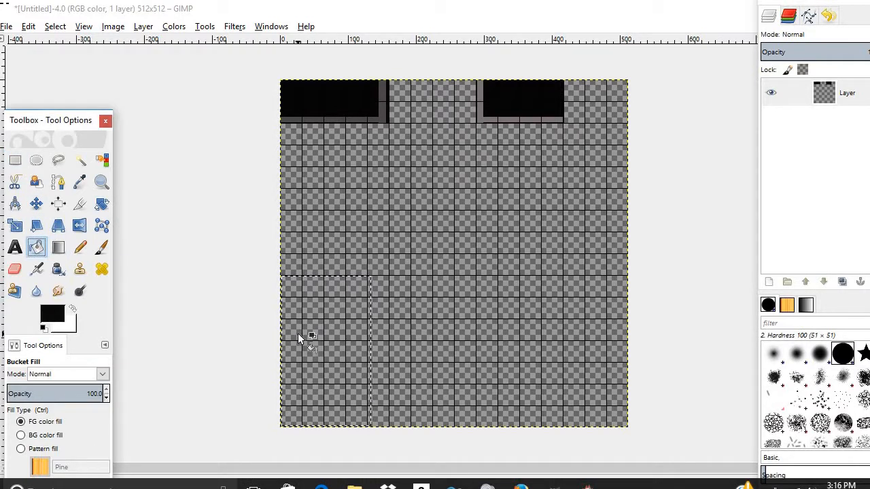
left_click(298, 334)
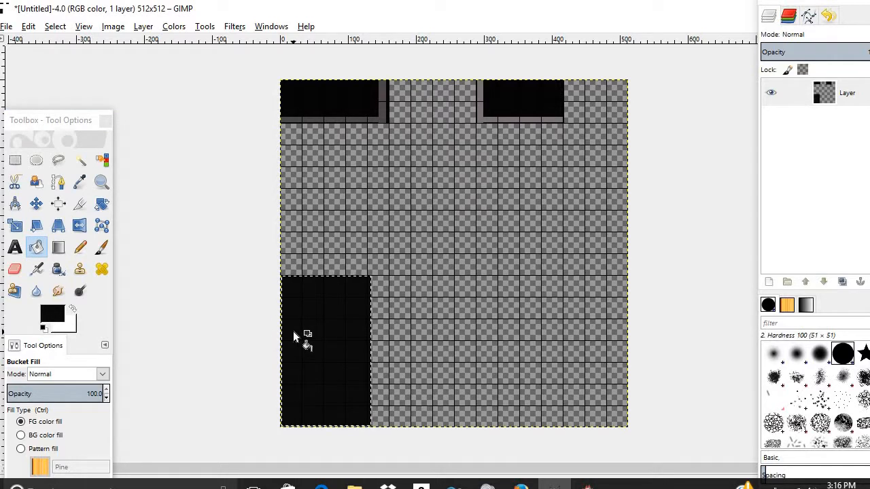
left_click(15, 160)
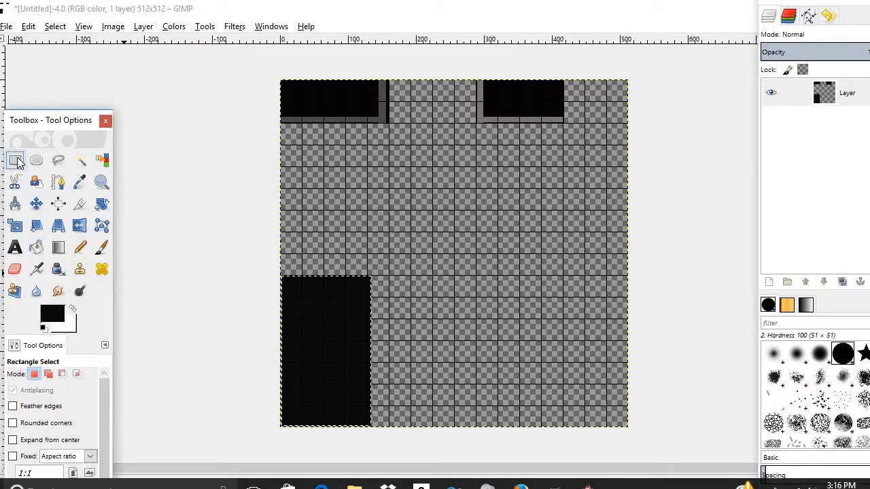
- Fill a horizontal black strip above the lower-left block, forming an L-shaped wall
left_click_drag(280, 233, 433, 275)
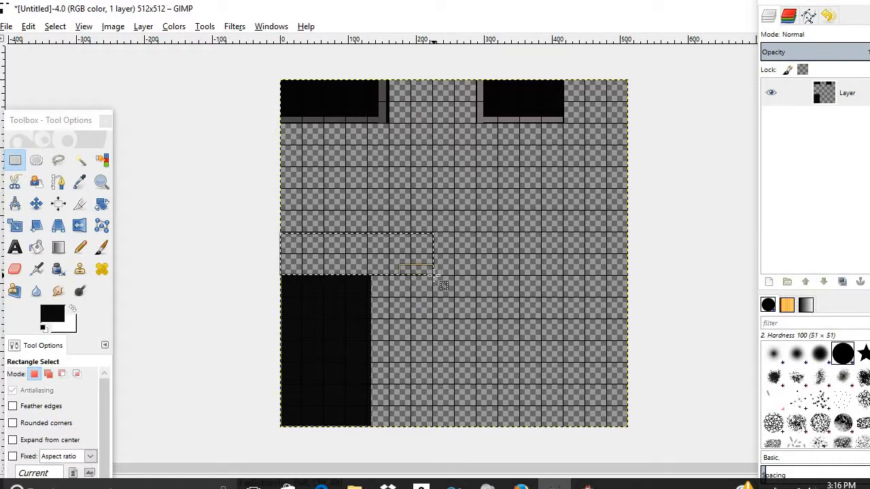
left_click(36, 248)
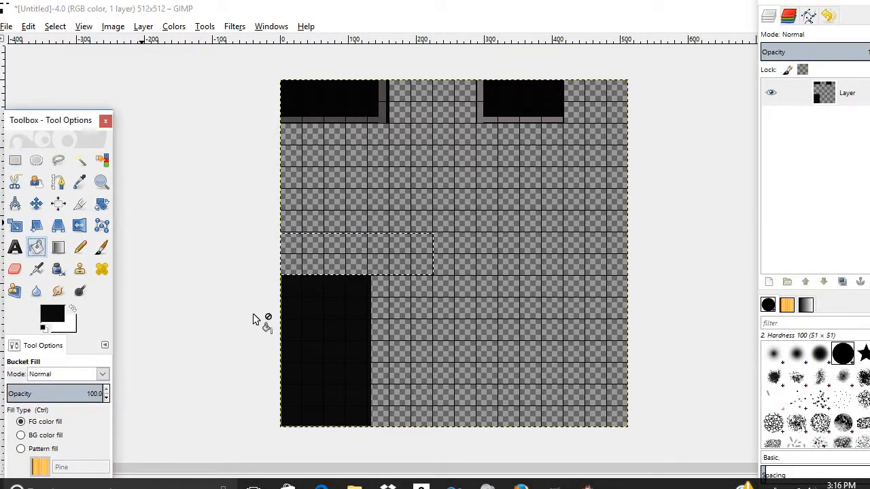
left_click(290, 261)
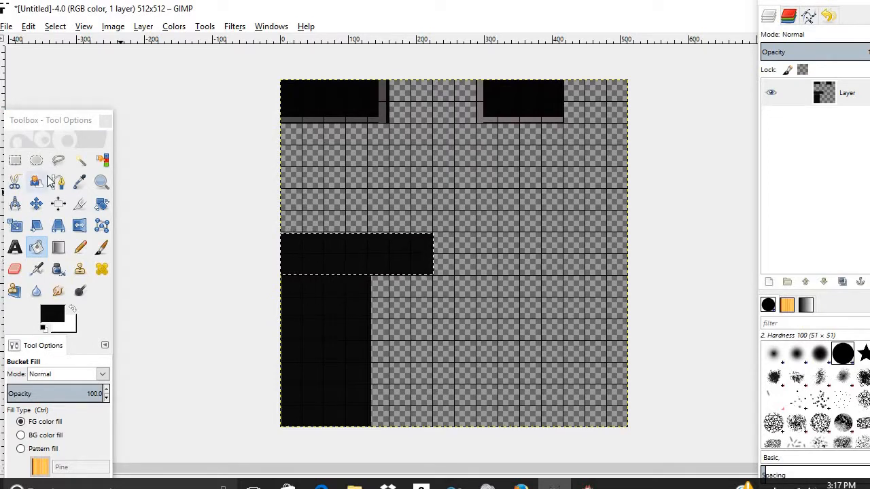
left_click(47, 314)
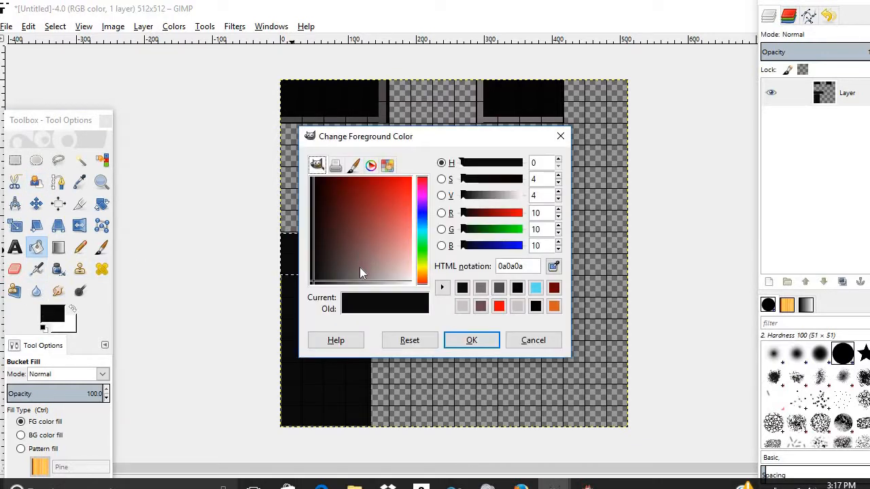
- Set the foreground colour to grey 7b7373 from the colour history
left_click(481, 288)
left_click(471, 340)
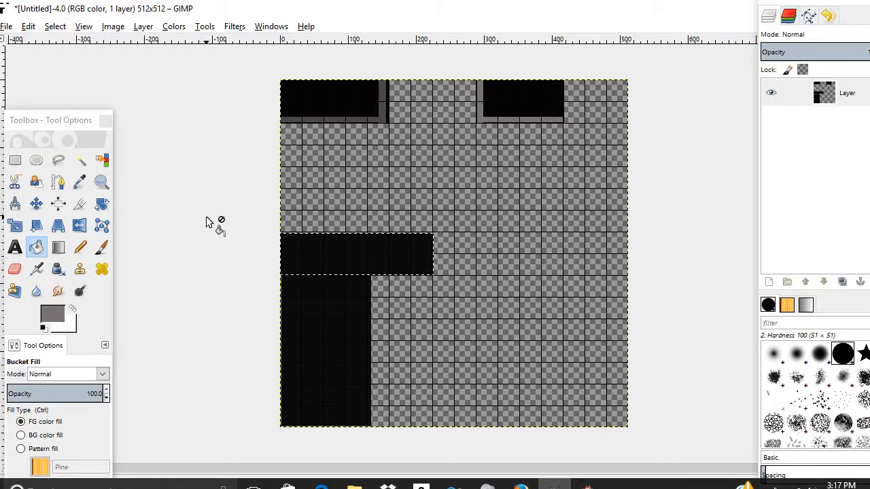
left_click(15, 162)
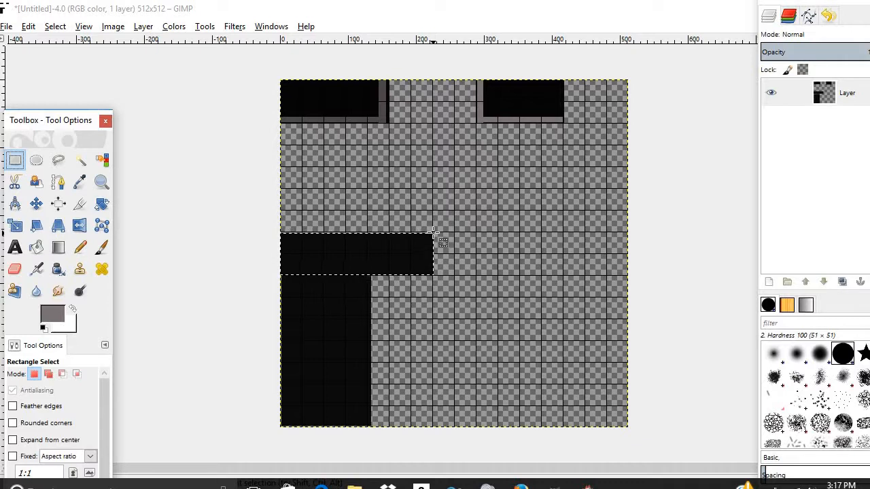
- Fill a thin grey strip along the top of the L-wall's horizontal arm
left_click_drag(433, 232, 278, 220)
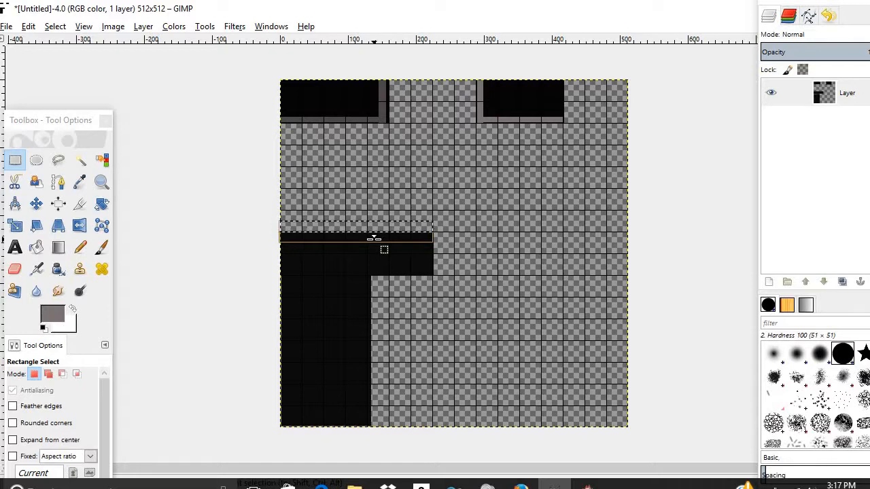
left_click(36, 249)
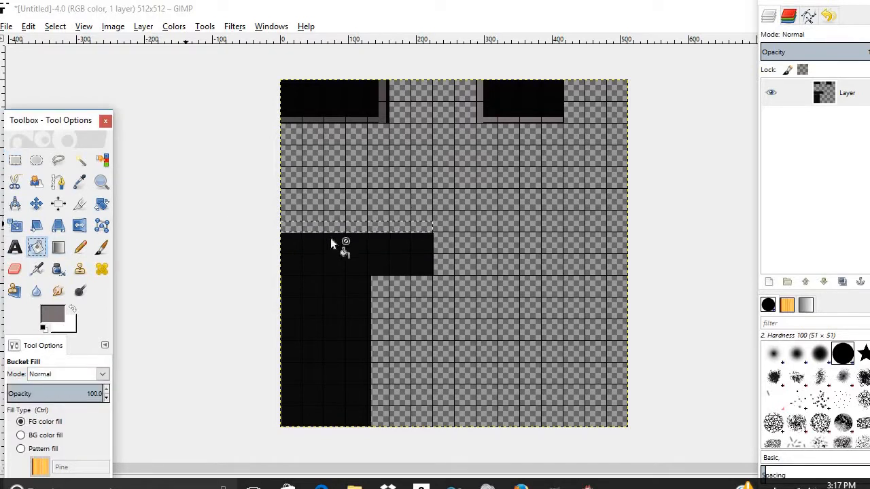
left_click(381, 227)
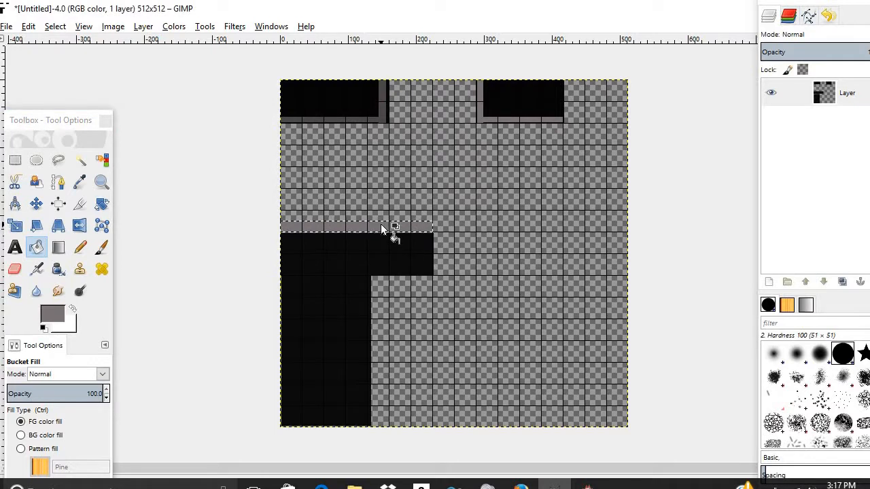
- Undo a stray small selection and select a thin column down the arm's right edge
left_click(9, 164)
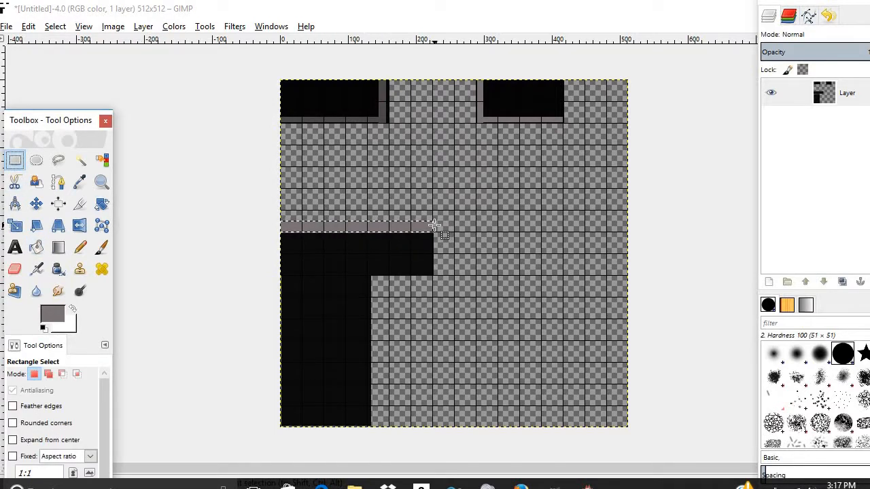
left_click_drag(434, 226, 456, 236)
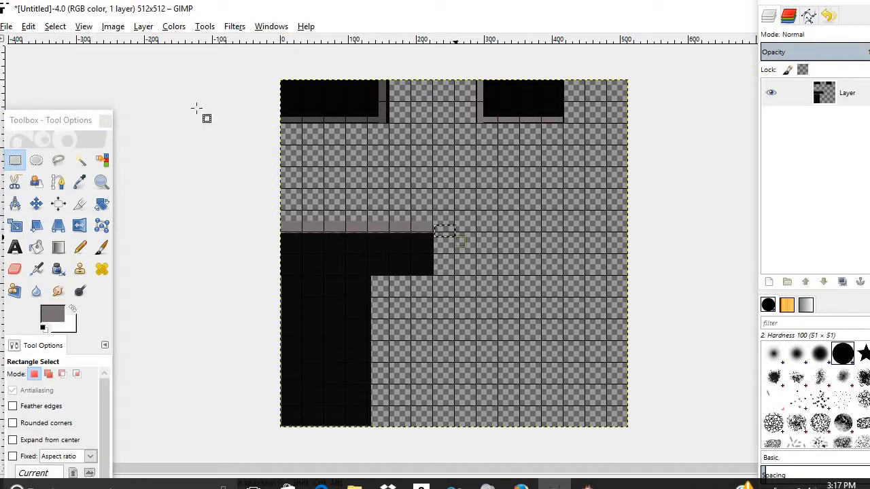
left_click(29, 26)
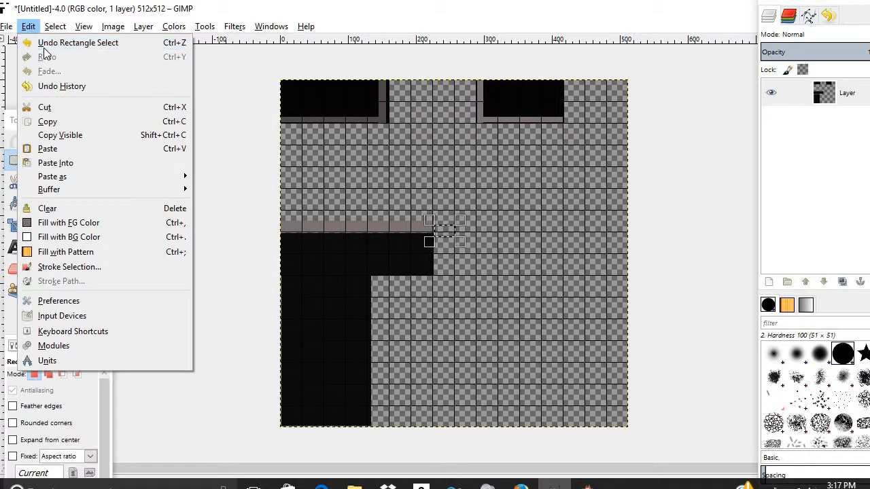
left_click(55, 41)
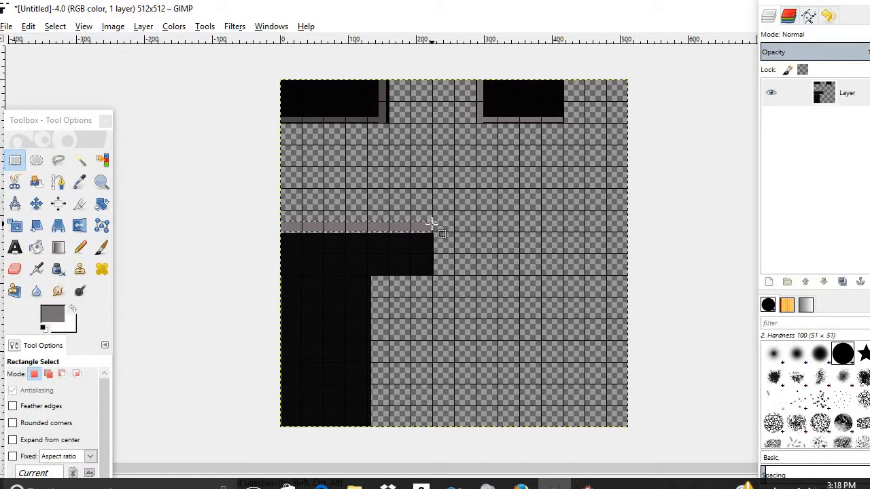
left_click_drag(445, 244, 438, 278)
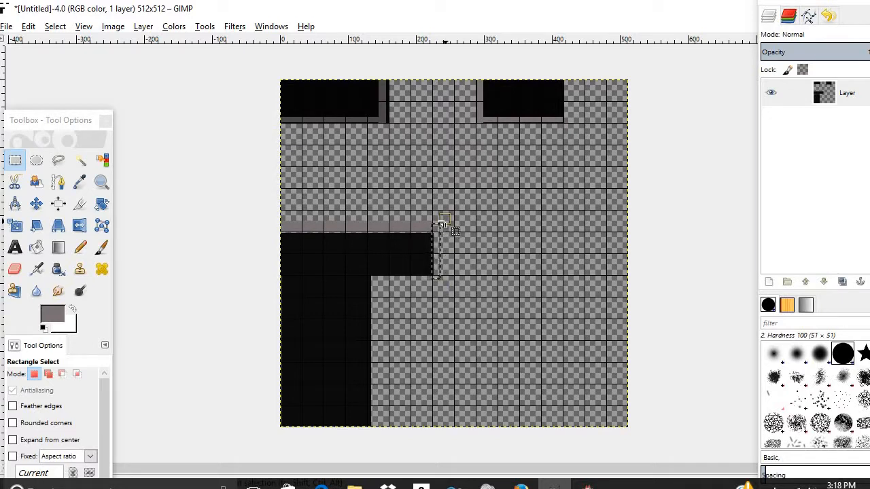
- Extend the right-edge column up to the grey strip and fill it grey
left_click_drag(444, 222, 442, 220)
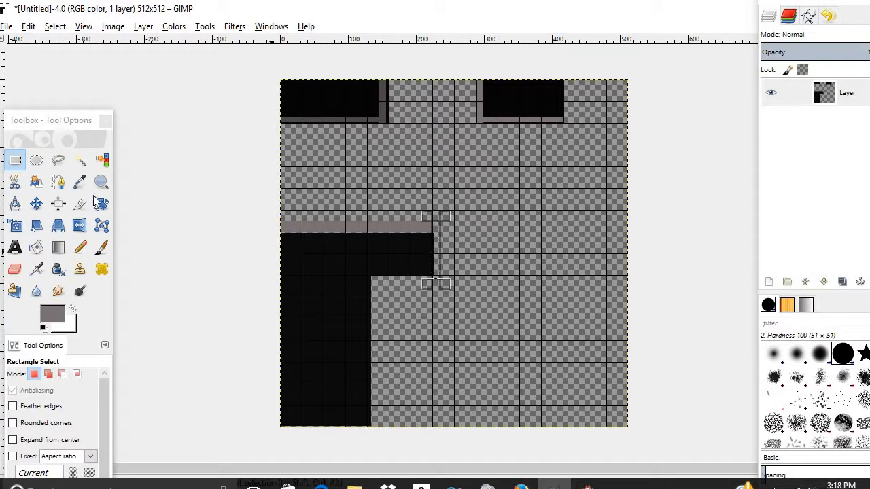
left_click(36, 247)
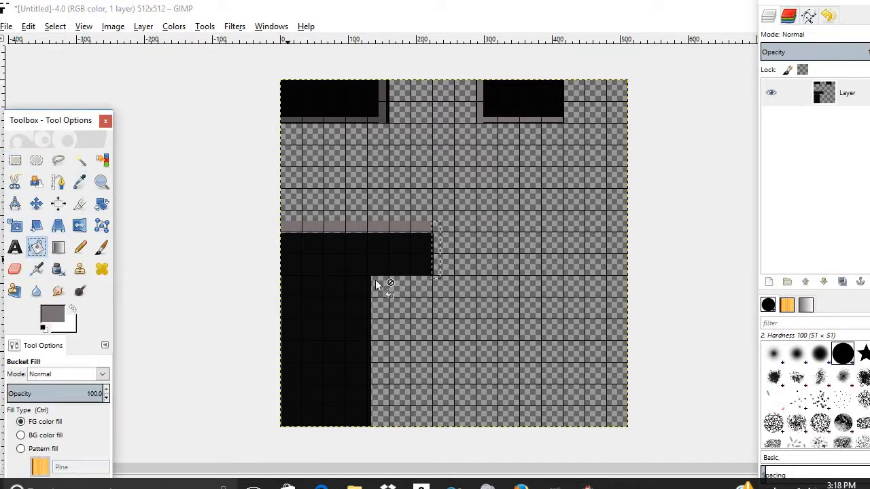
left_click(436, 270)
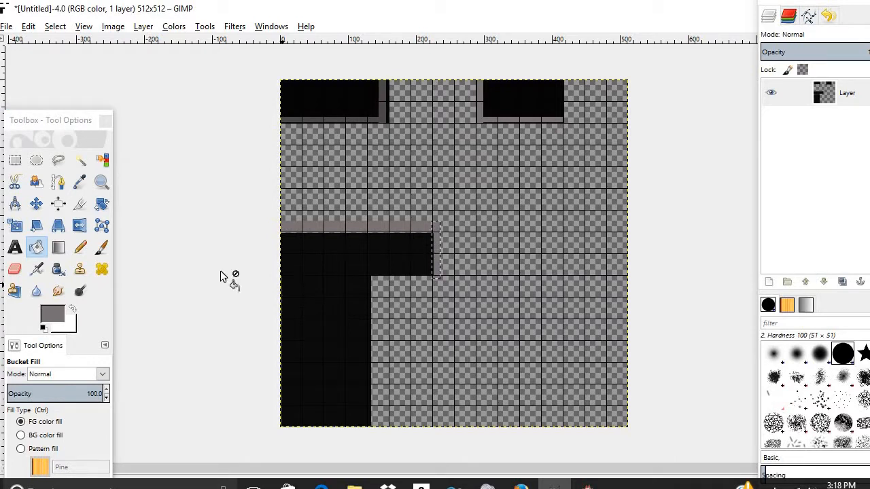
left_click(14, 161)
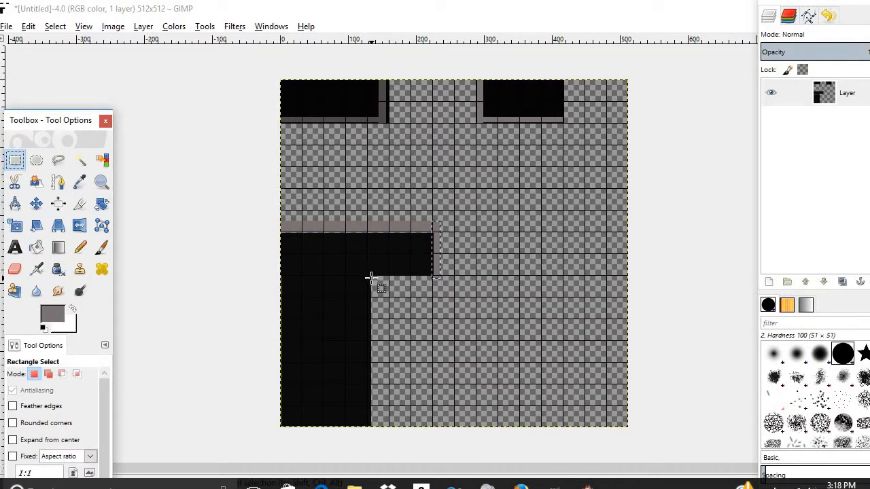
- Fill a thin grey strip under the arm, running right from the inner corner
left_click_drag(370, 277, 440, 286)
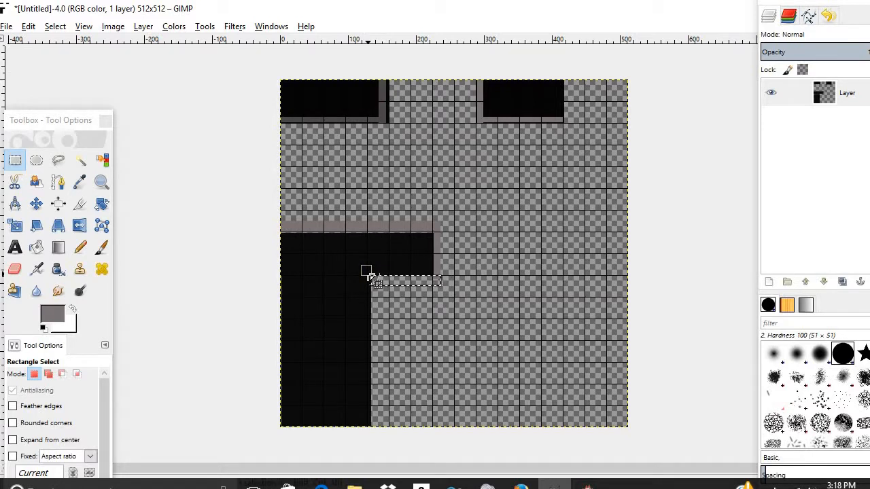
left_click(36, 247)
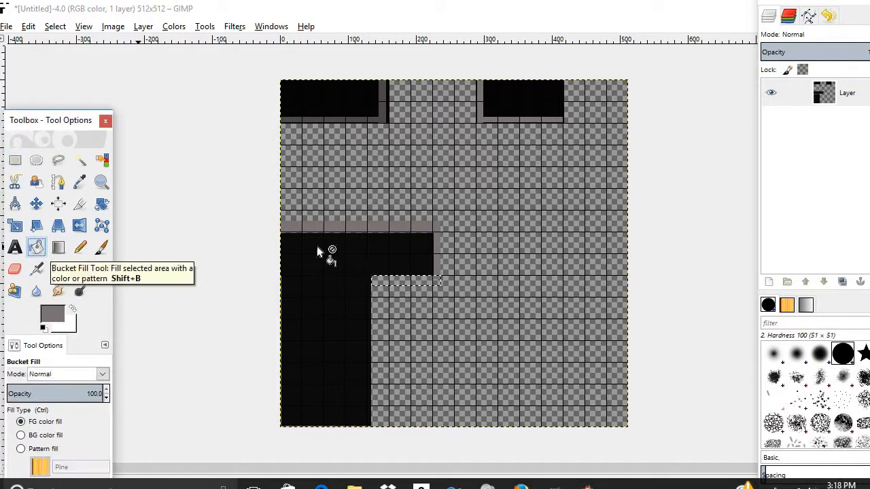
left_click(381, 281)
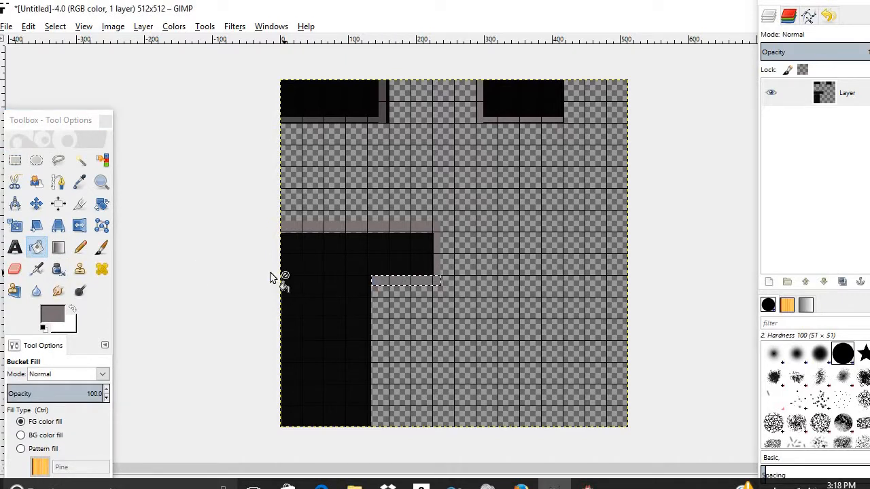
left_click(10, 162)
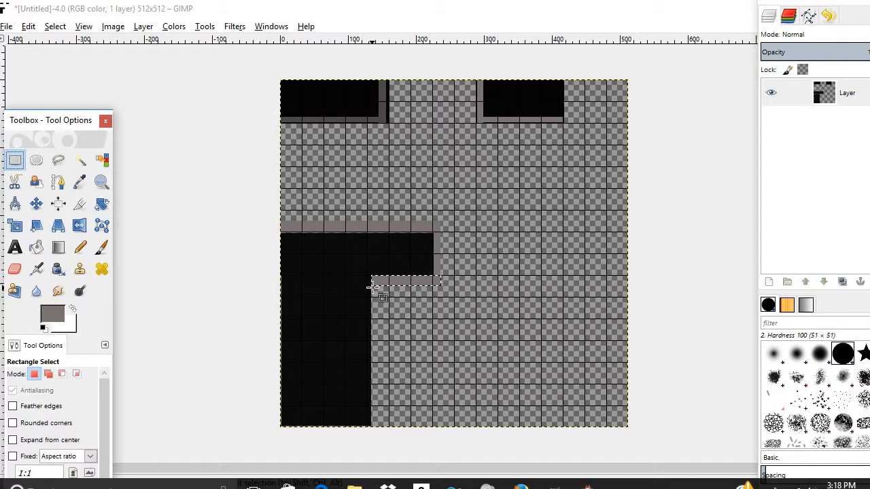
- Fill a narrow grey column from the inner corner to the canvas bottom, then move the Layers dock lower
left_click_drag(372, 287, 375, 290)
left_click_drag(379, 310, 383, 385)
left_click_drag(382, 420, 365, 431)
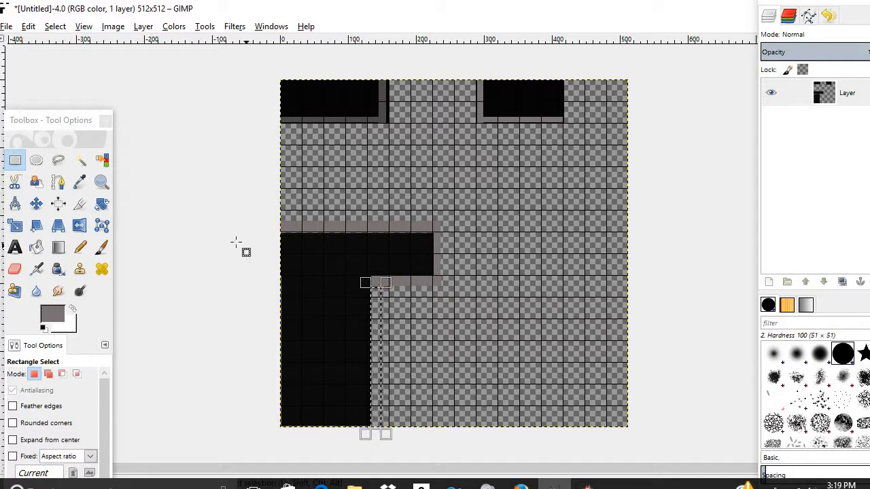
left_click(36, 247)
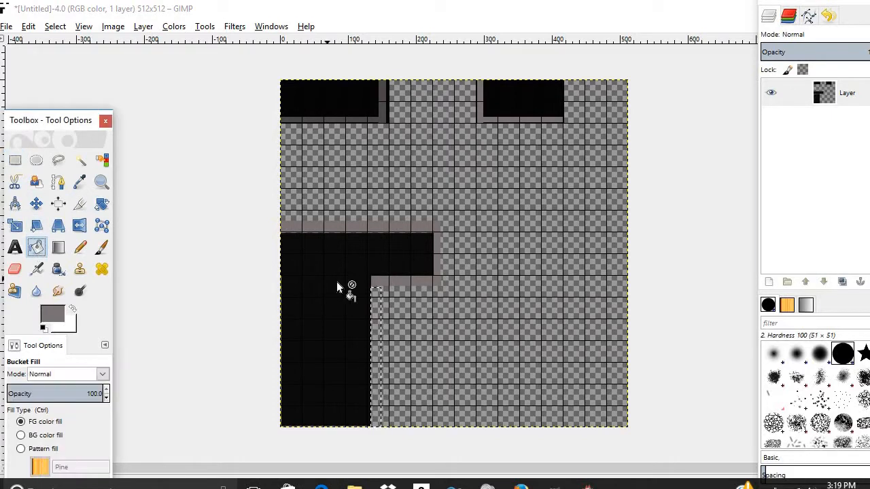
left_click(376, 293)
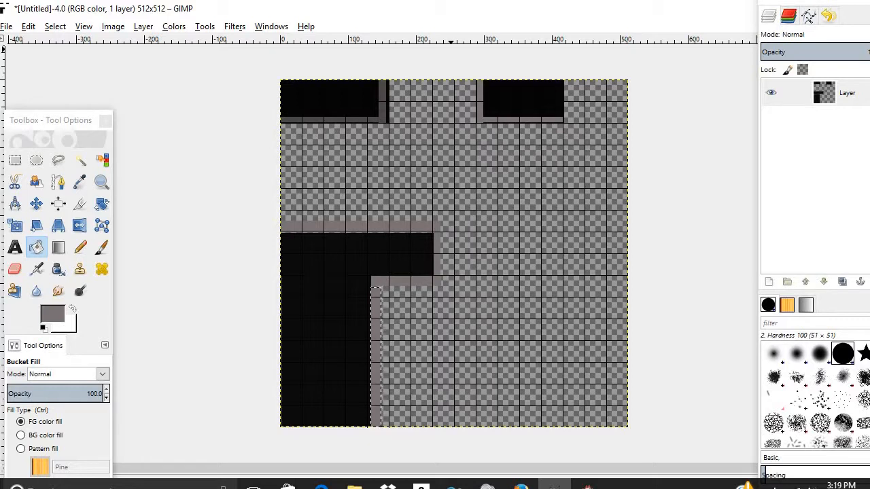
left_click_drag(801, 0, 790, 41)
left_click_drag(779, 115, 756, 201)
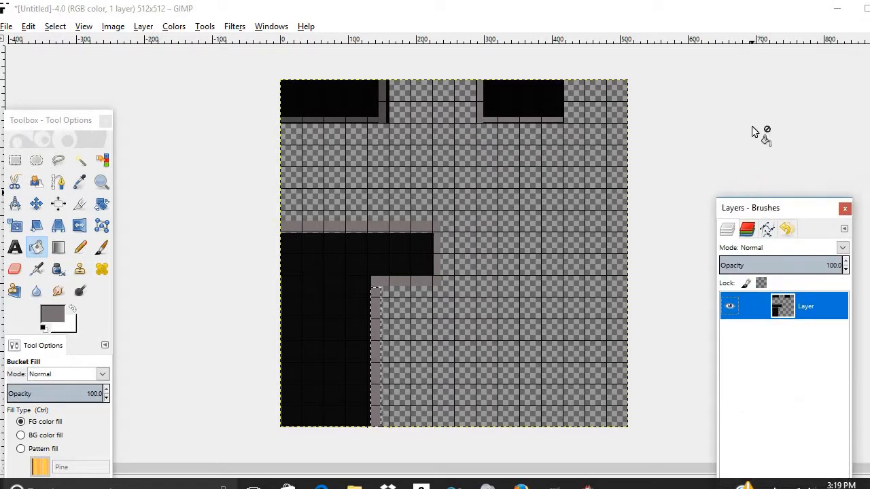
- Minimize GIMP, then open the recorder's hidden tray icon menu with Done, Retake and Cancel
left_click(829, 13)
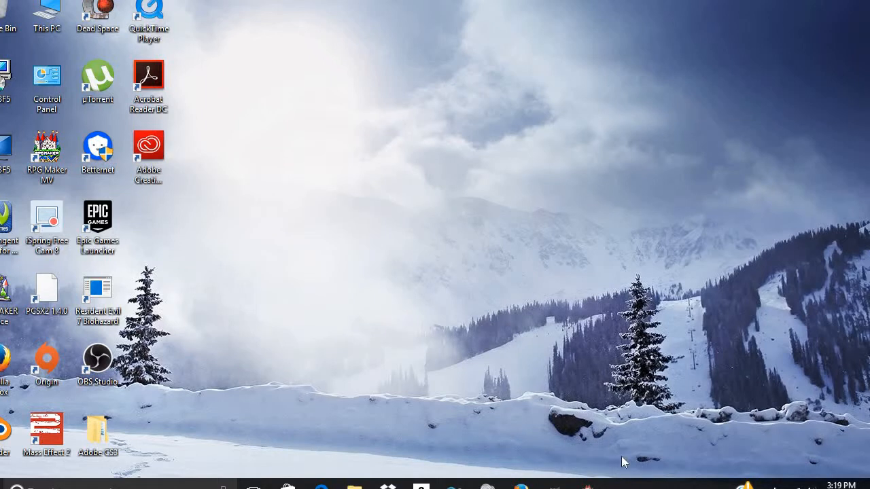
left_click(759, 486)
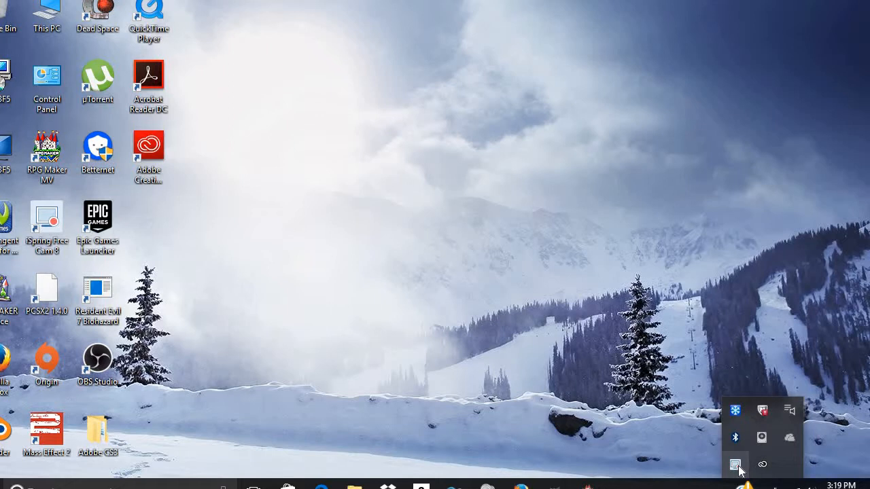
right_click(736, 466)
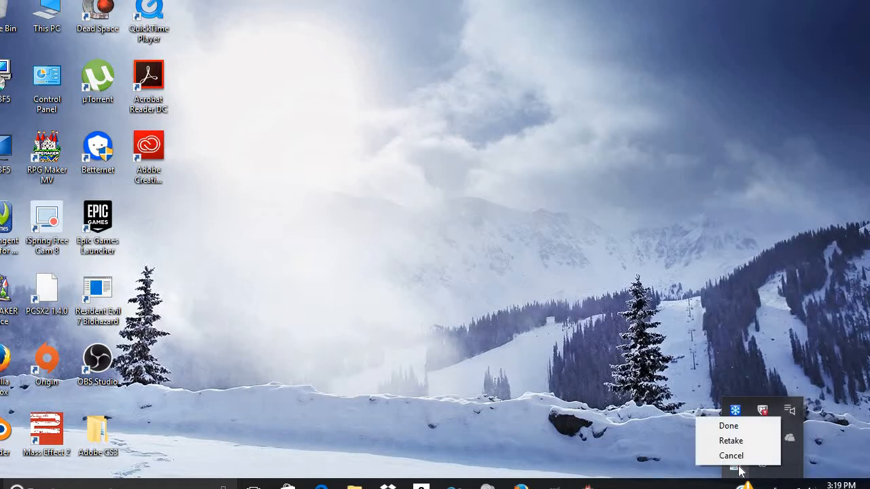